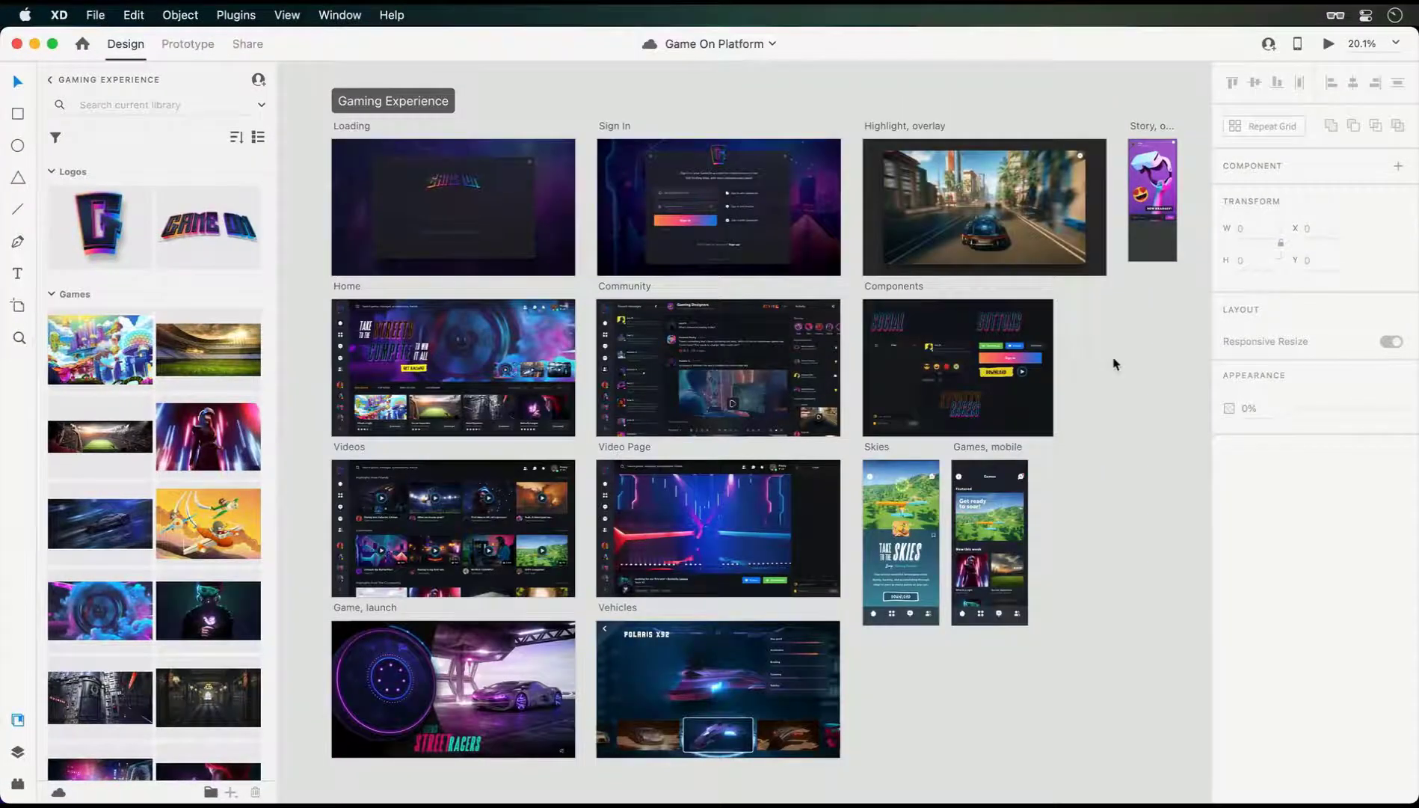
Select the Home artboard and zoom the view to fit it.
click(343, 286)
key(super+3)
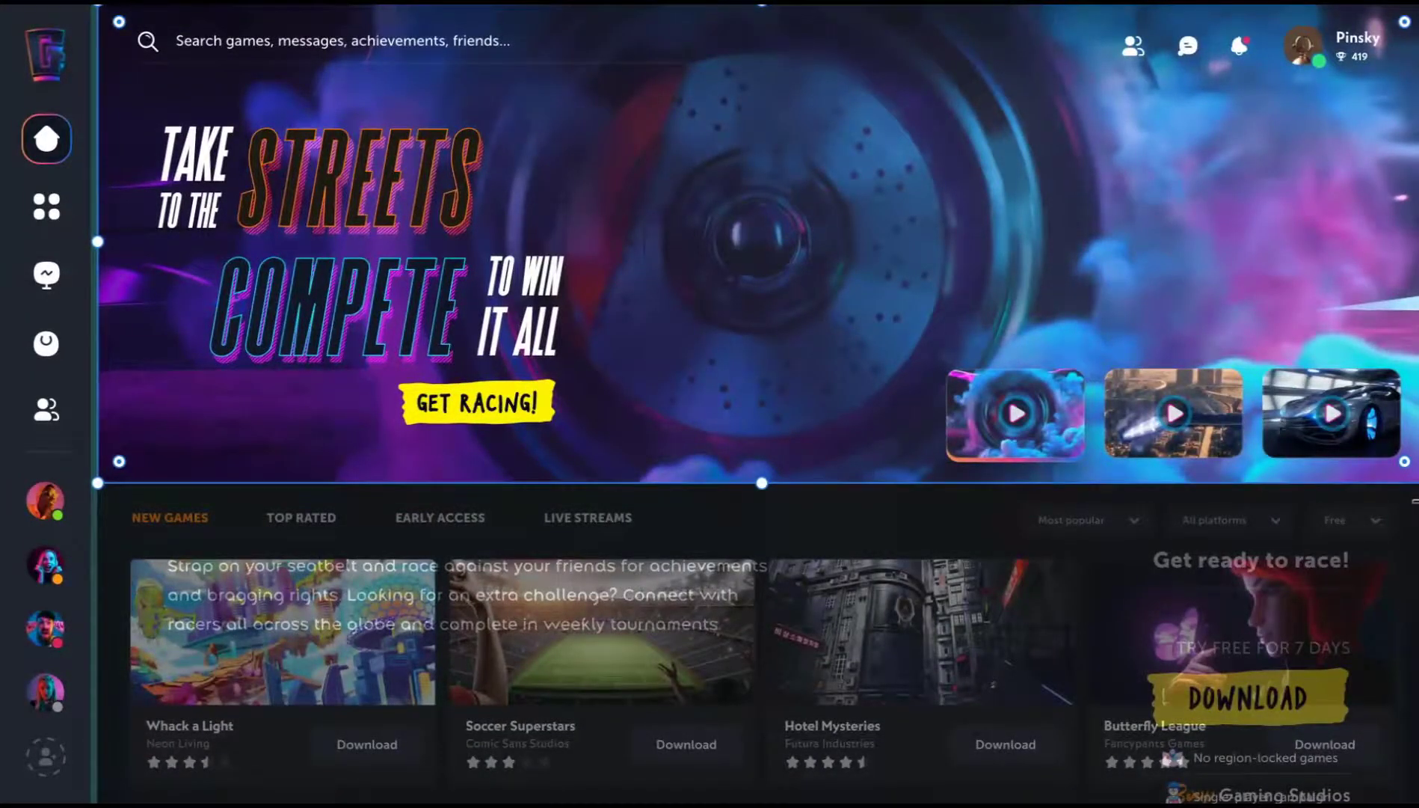
Draw a frame over the hero banner, fill it with a stock video, and send it behind the headline.
key(a)
drag(1406, 479, 119, 22)
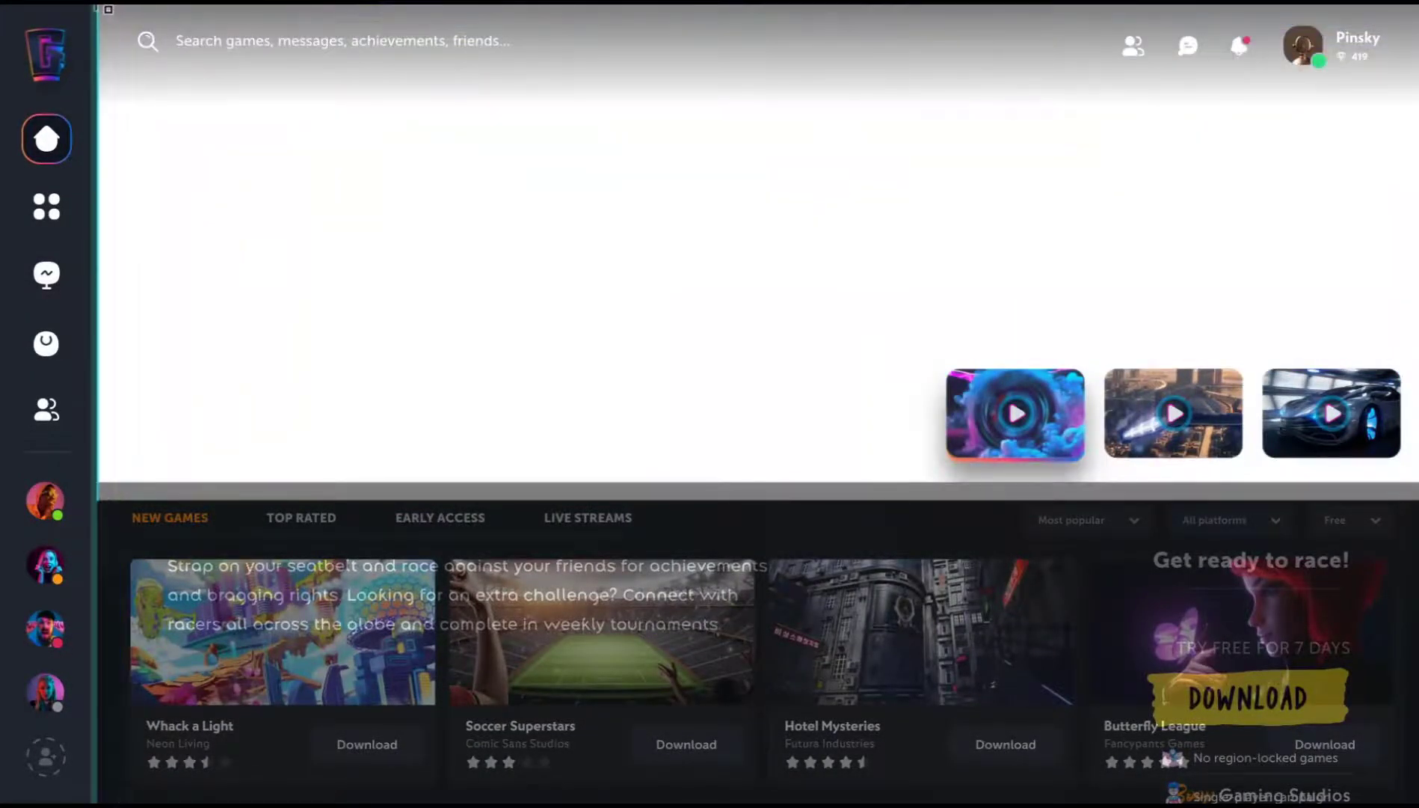
scroll(270, 602, down, 5)
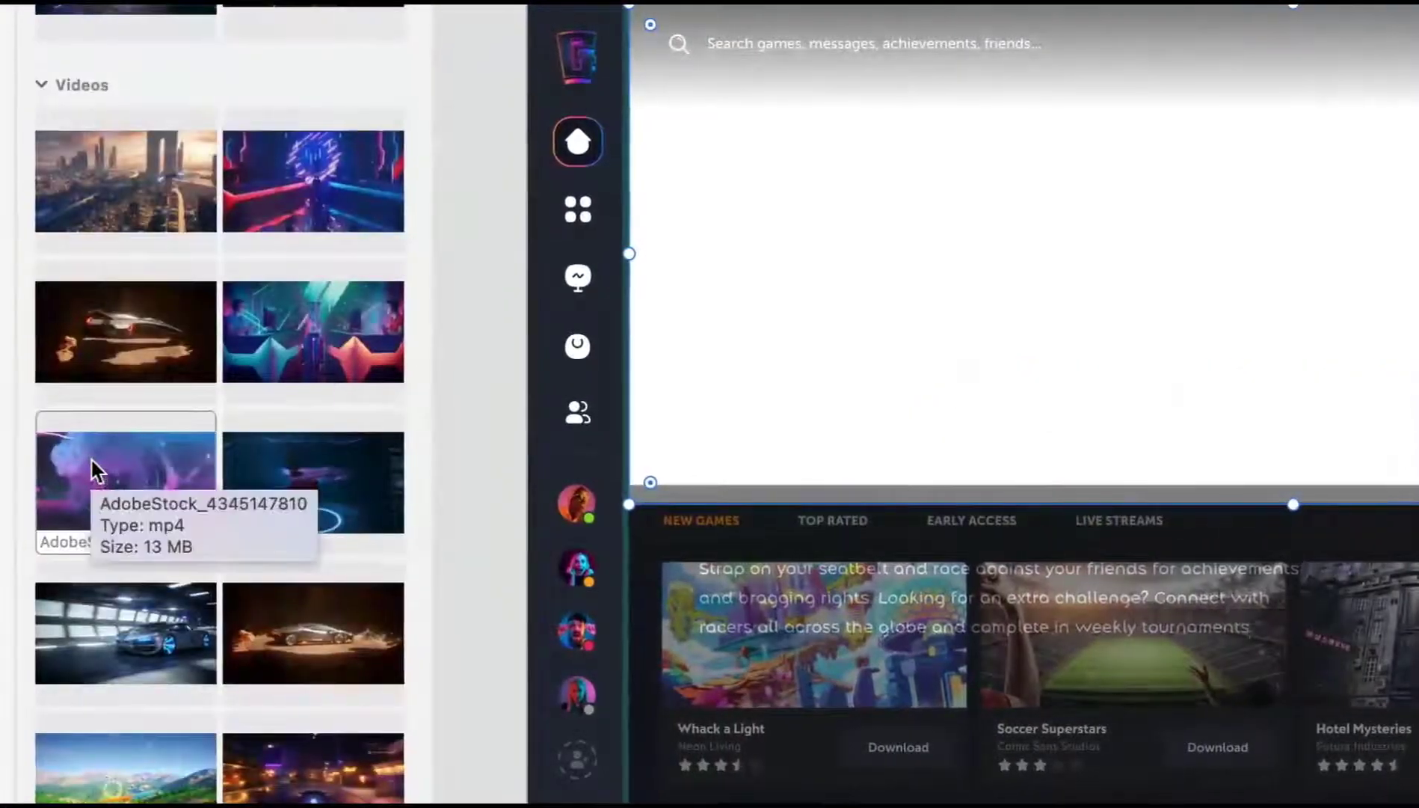
drag(95, 466, 676, 236)
right_click(661, 134)
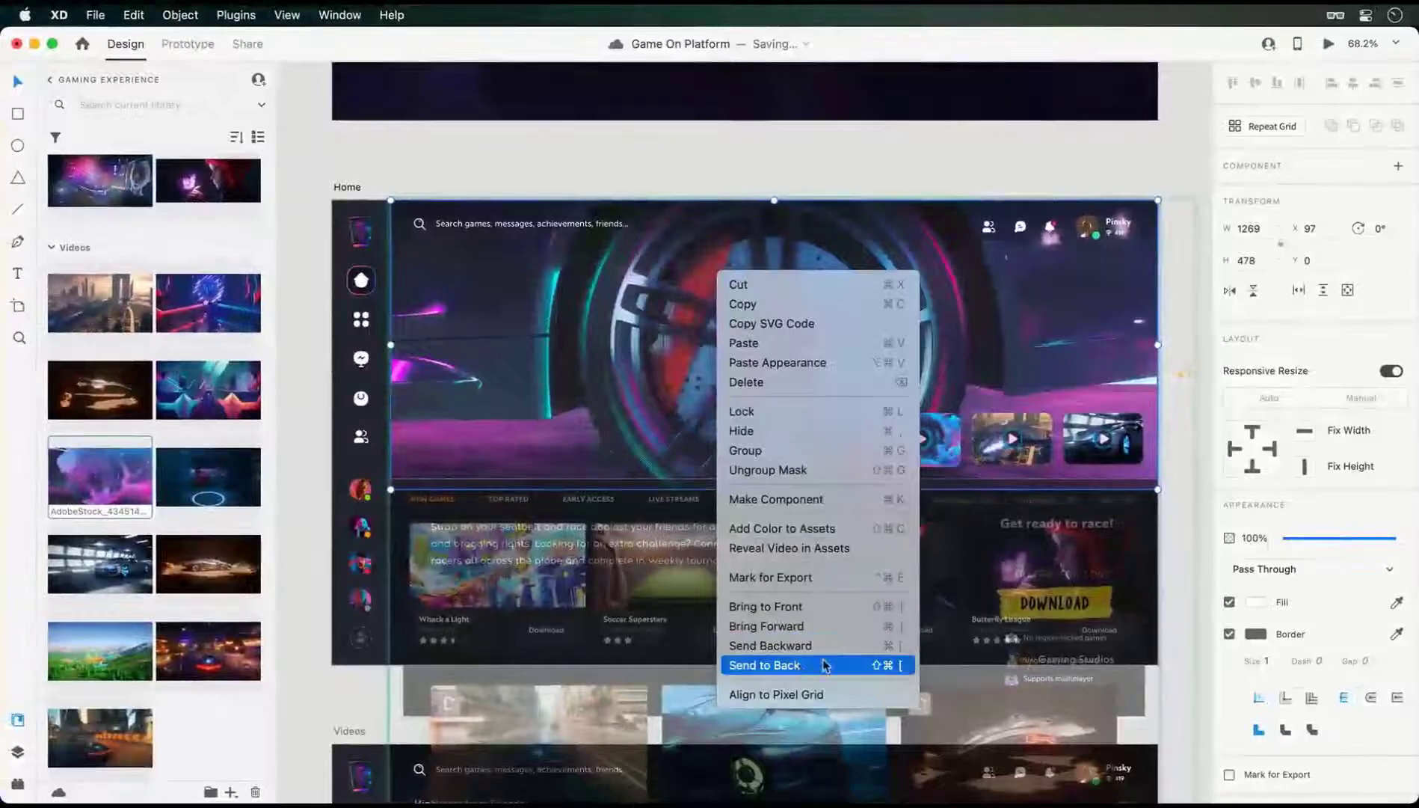
click(841, 789)
Rename the Mask Group 14 layer to 'Video' and select the stock video inside it.
click(18, 751)
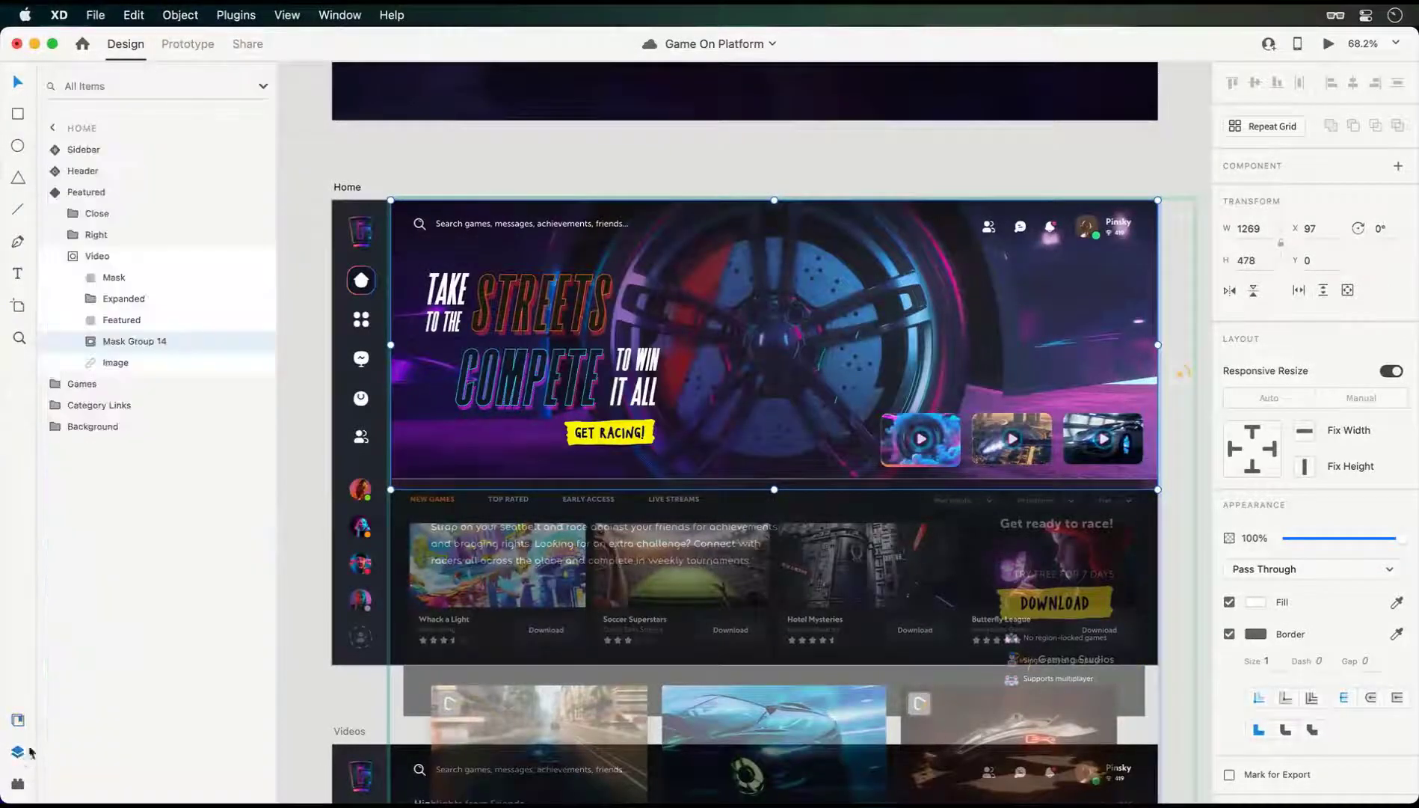
double_click(144, 341)
text(Video)
key(Return)
click(89, 341)
click(297, 380)
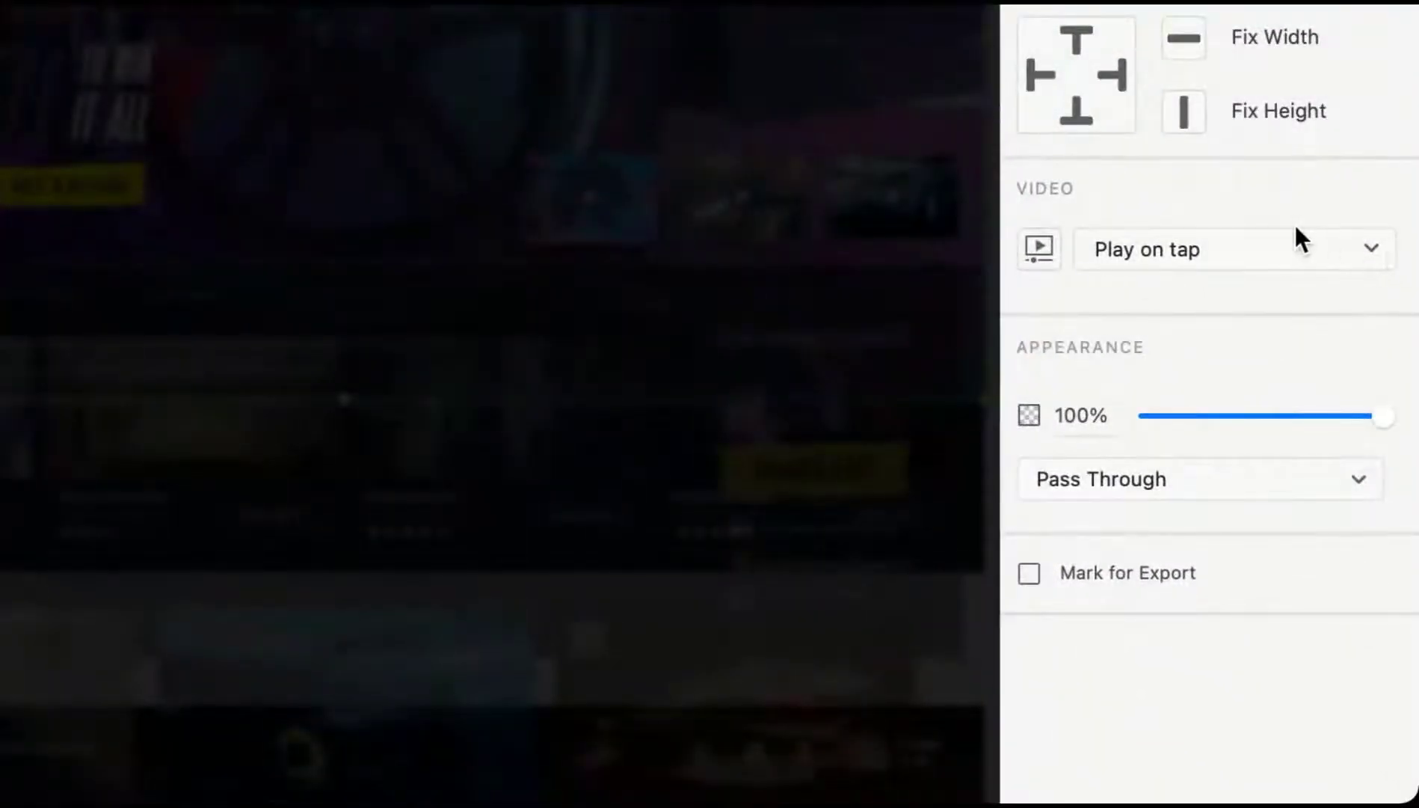
Set the wheel video to Play automatically with a later thumbnail frame, and verify it in Desktop Preview.
click(1300, 242)
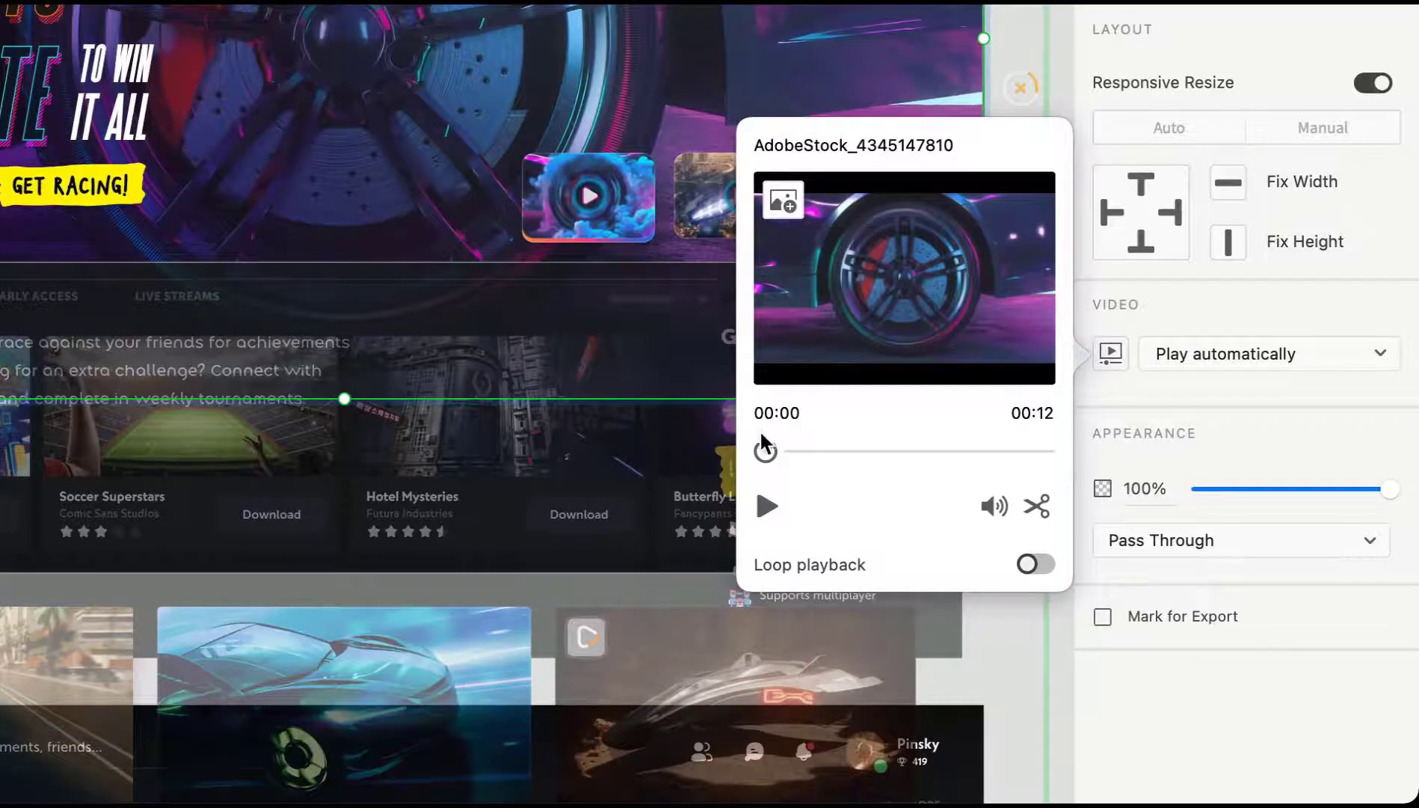
drag(766, 451, 844, 450)
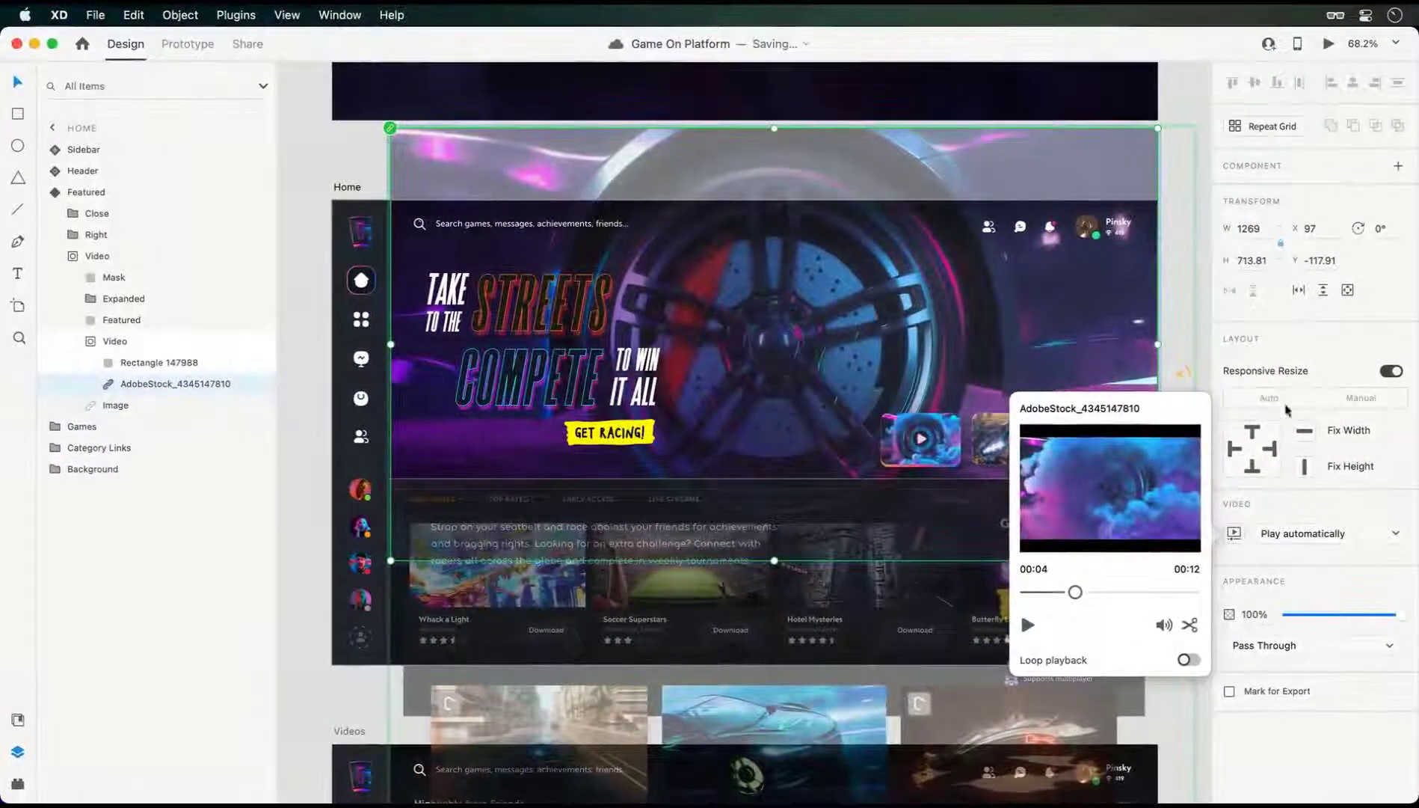
click(1329, 44)
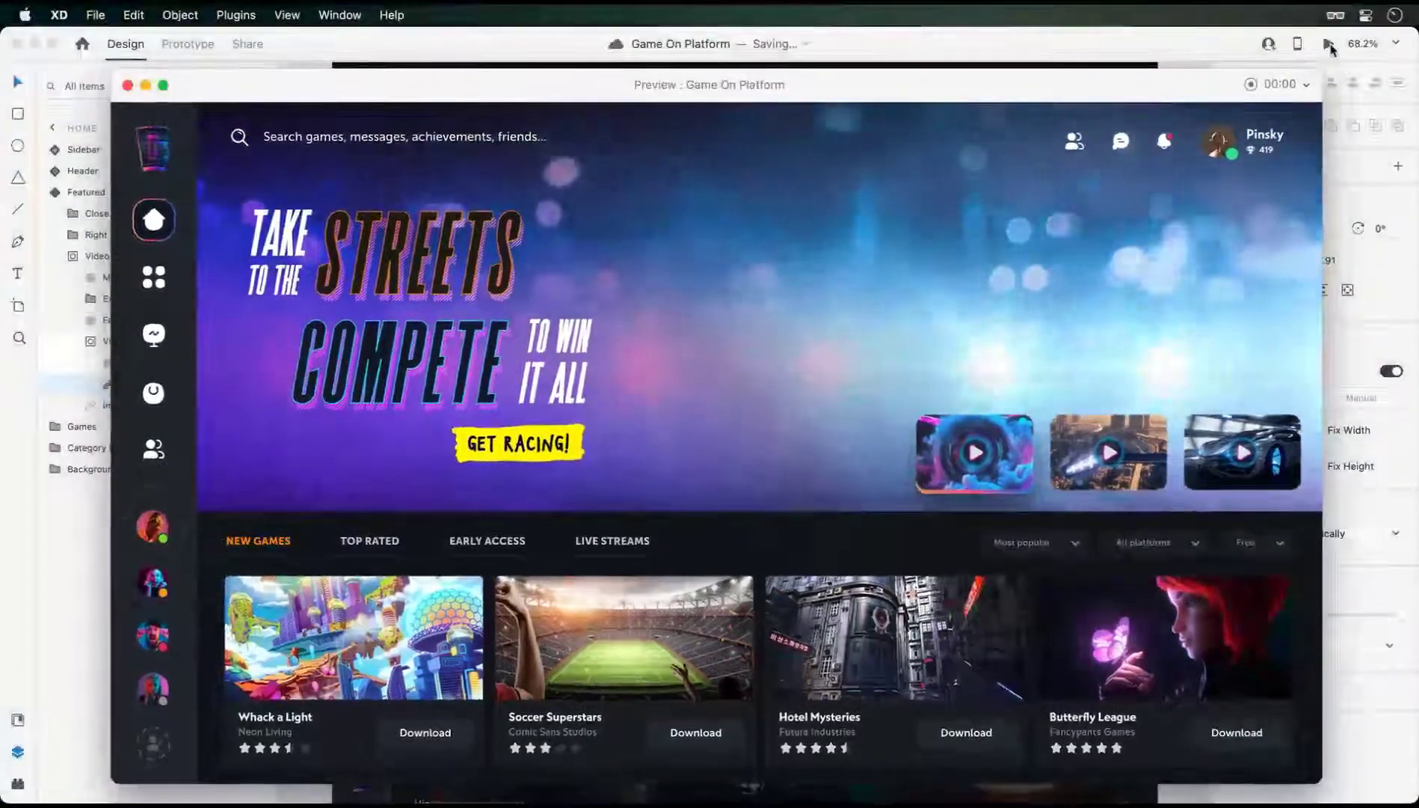
click(1314, 60)
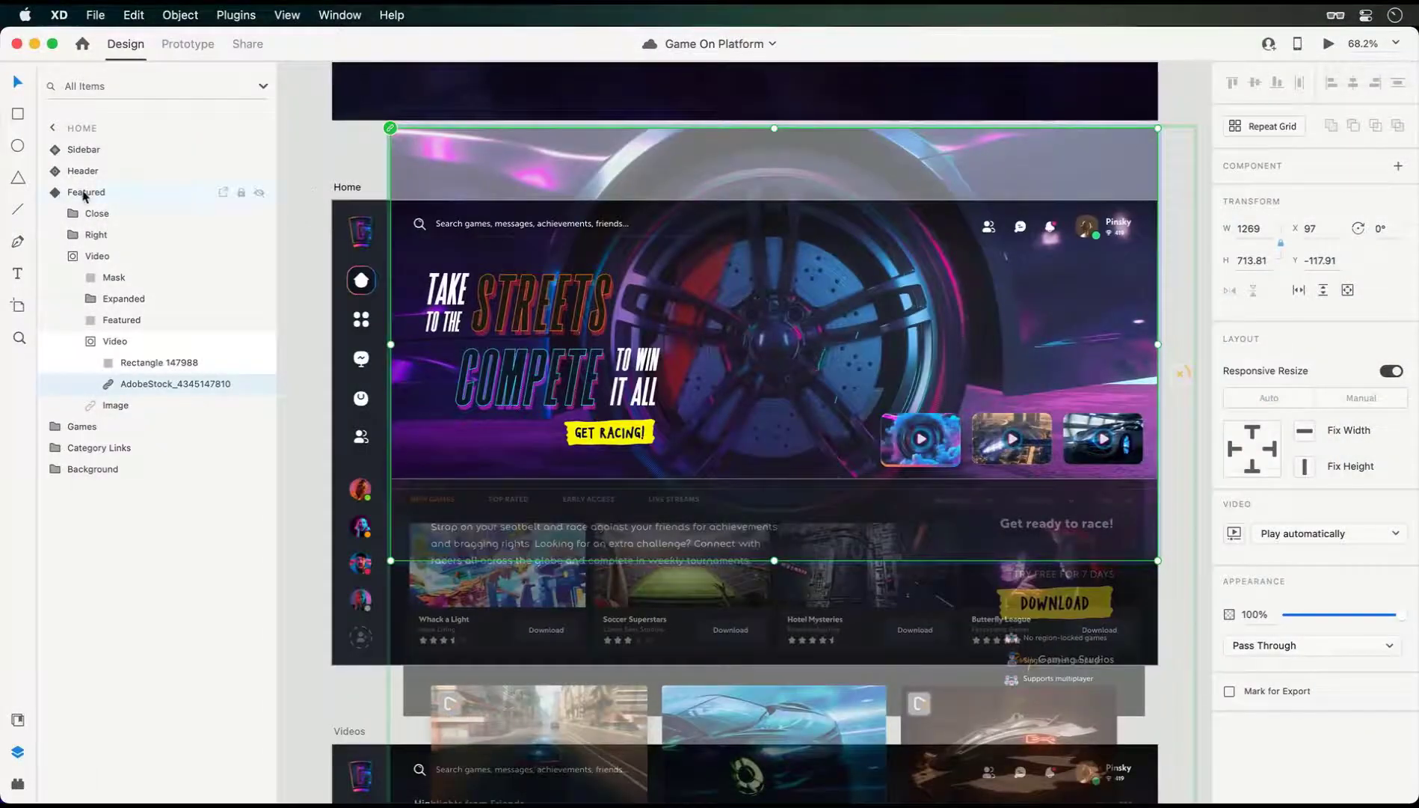
click(84, 193)
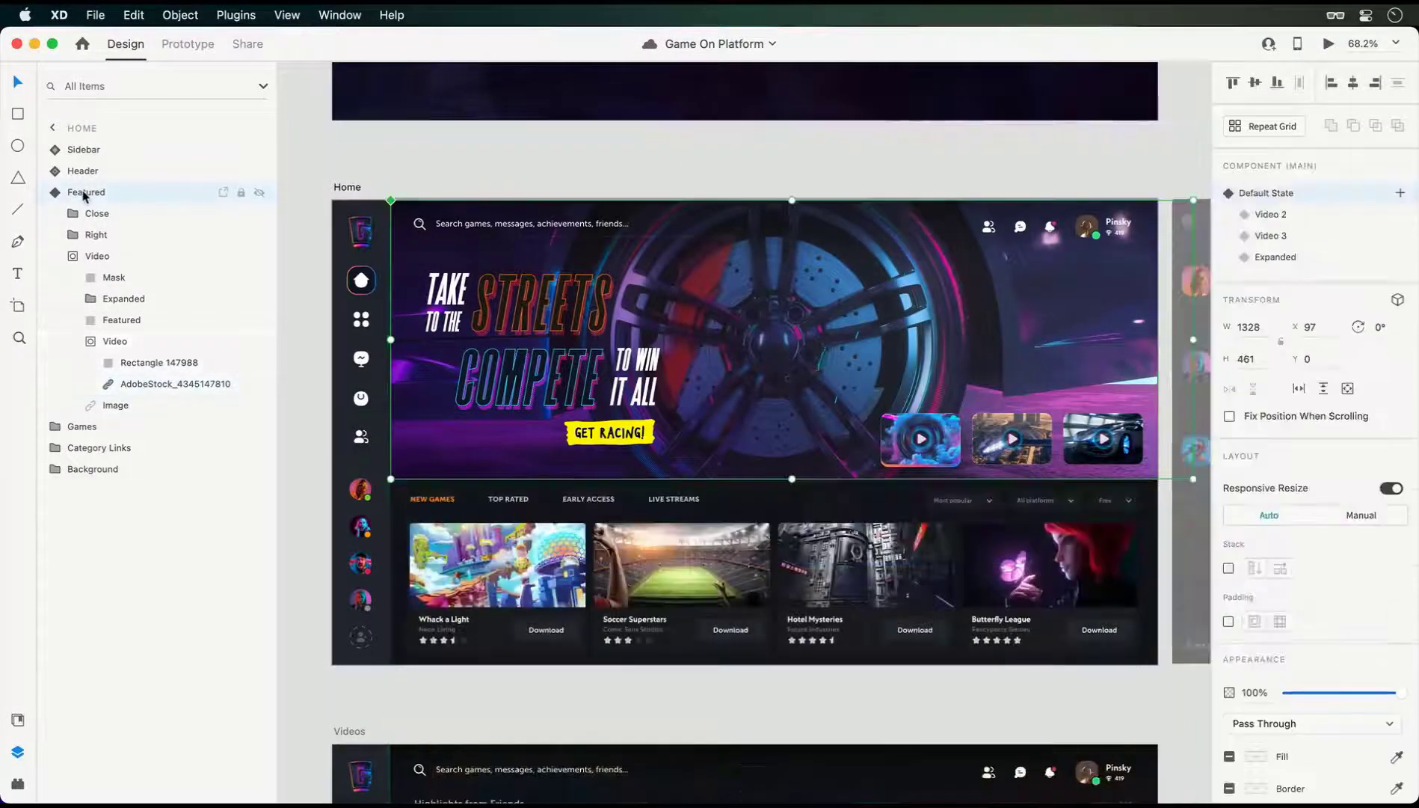
Switch the Featured component to Video 2 and bring up the city video's playback settings.
click(1306, 216)
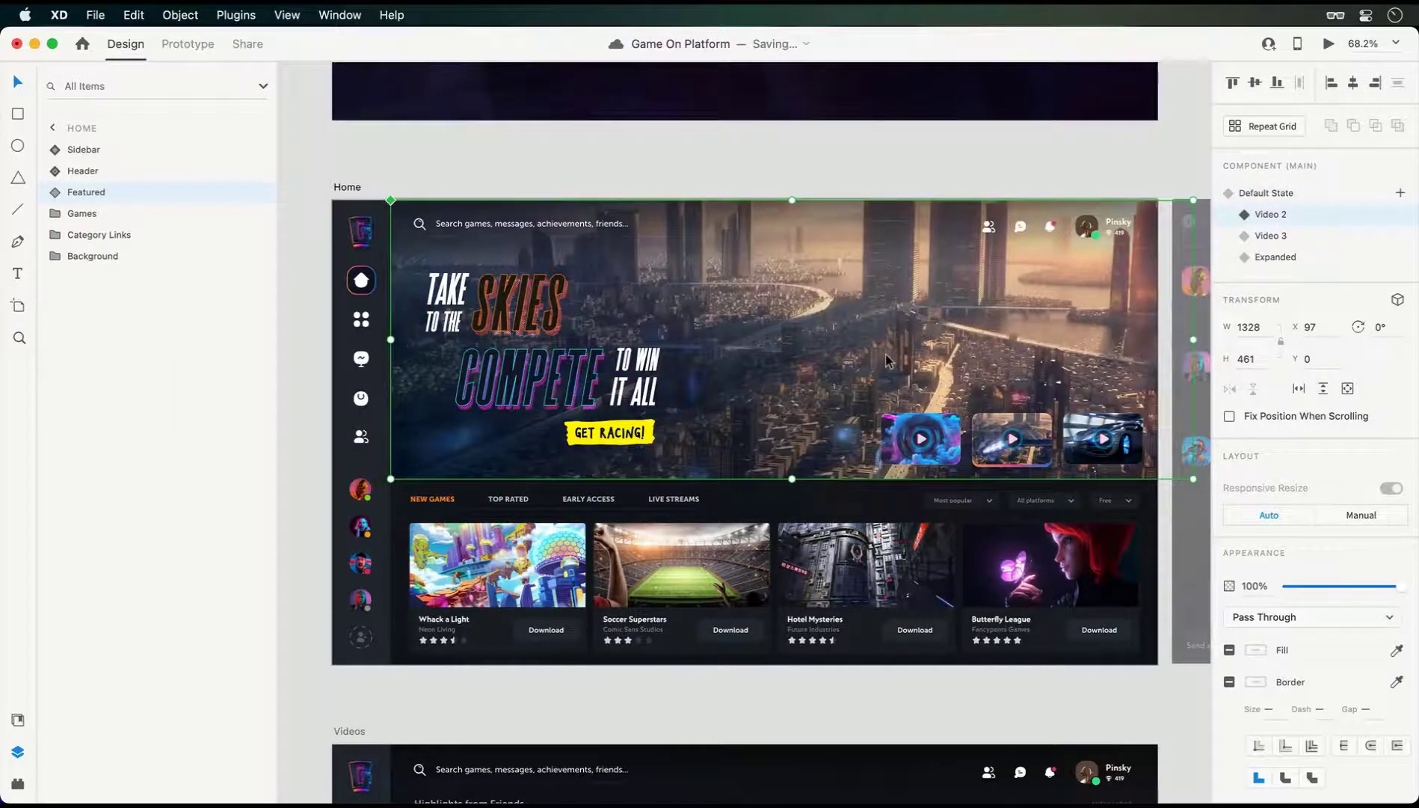
click(1329, 43)
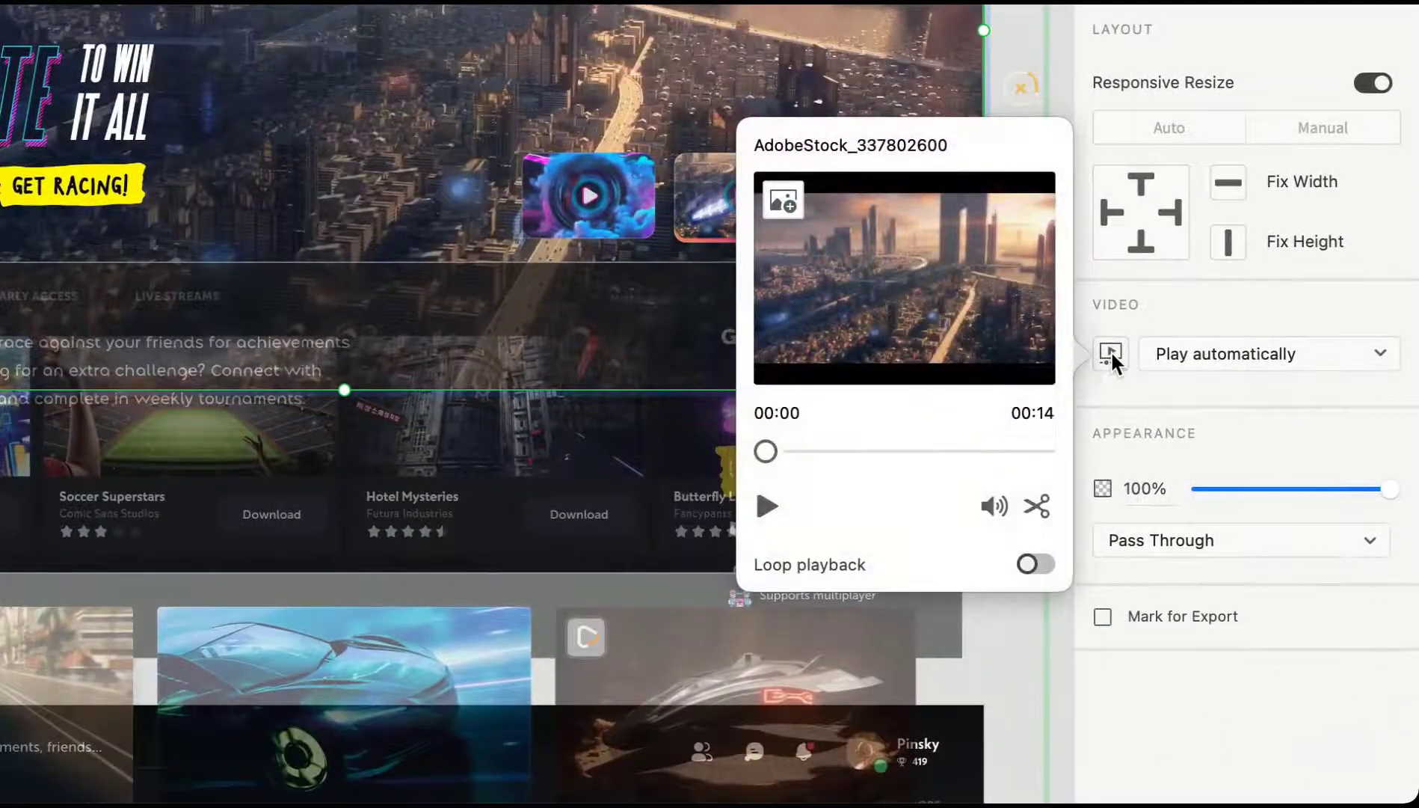
Trim the city video to start at 00:03, enable Loop playback, and apply the changes.
click(1037, 505)
drag(767, 450, 832, 452)
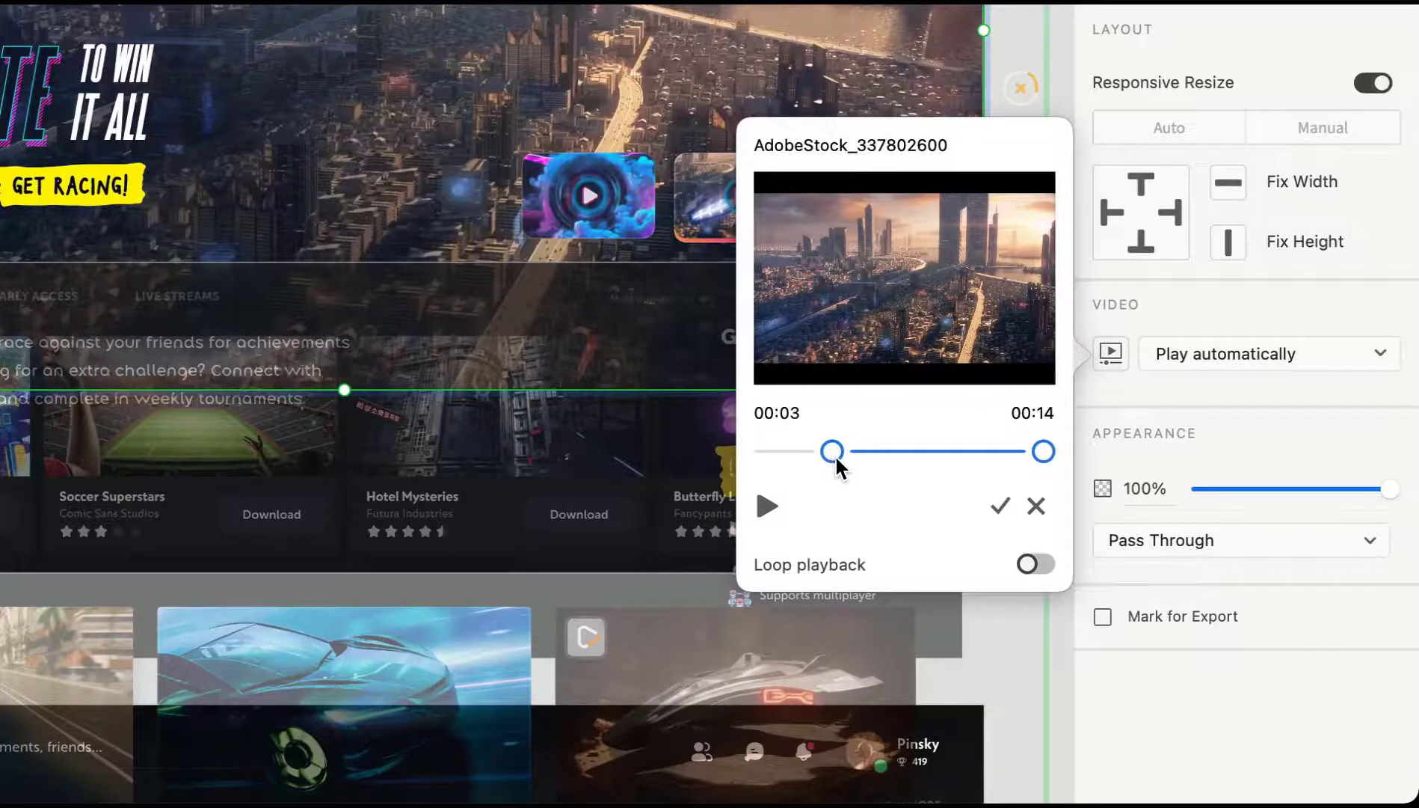
click(1037, 563)
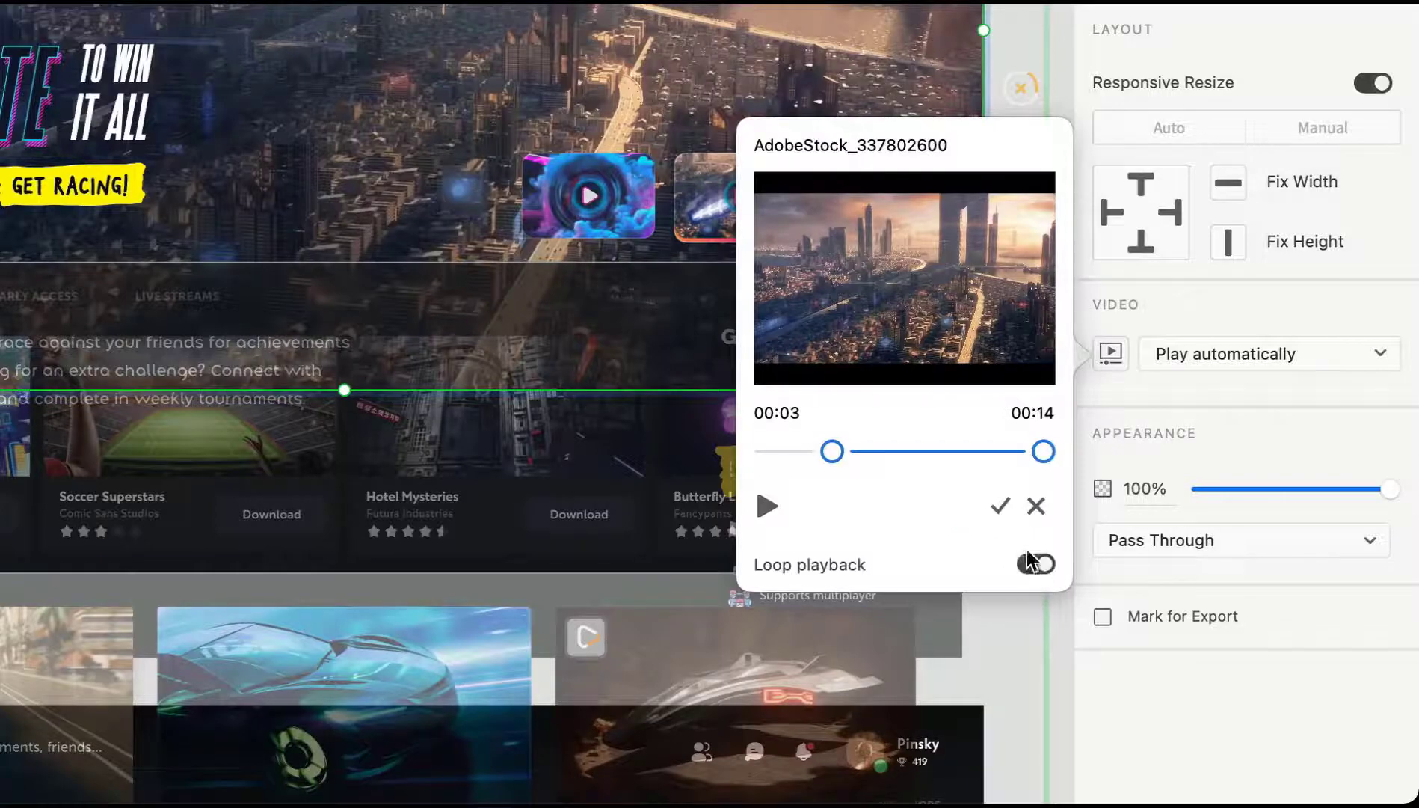
click(999, 504)
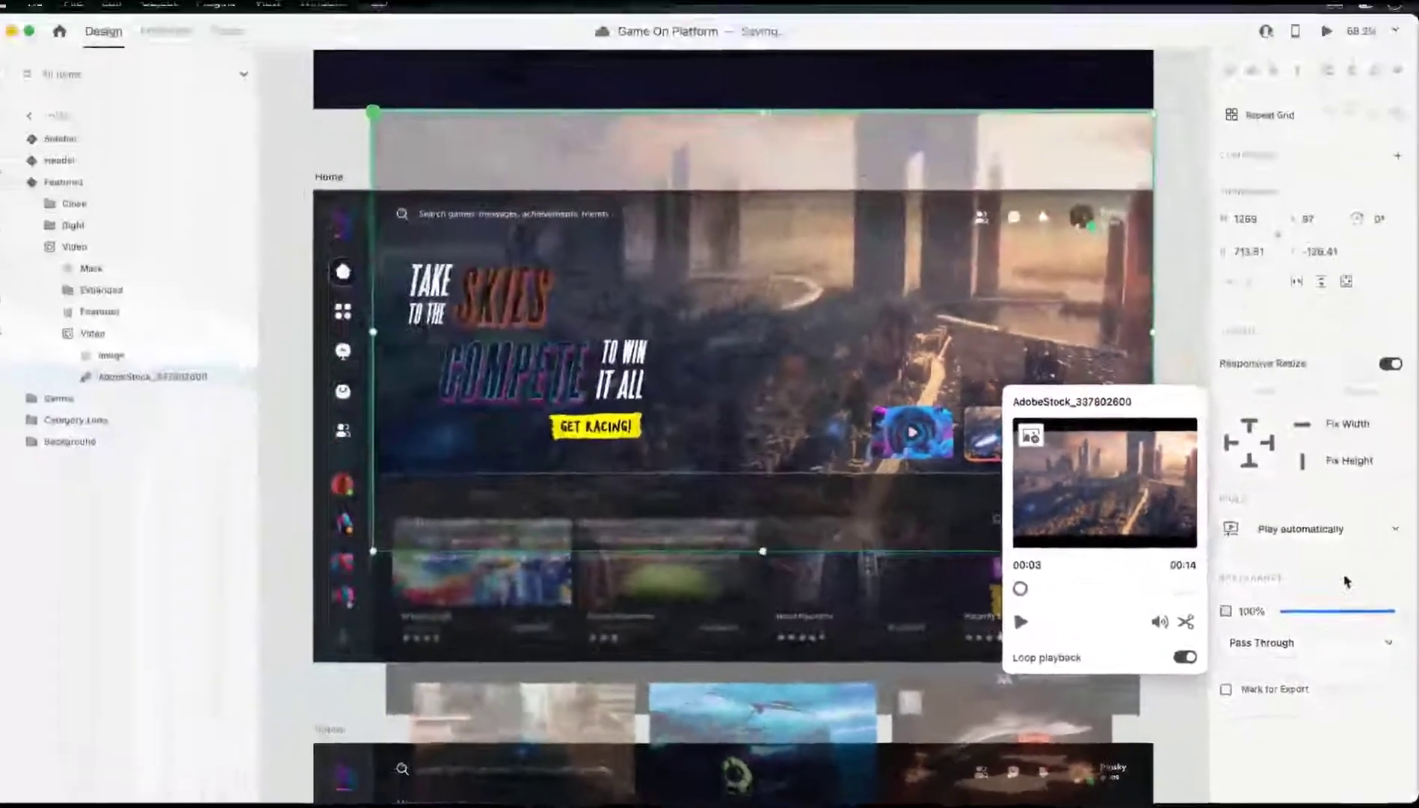
key(Escape)
key(Escape)
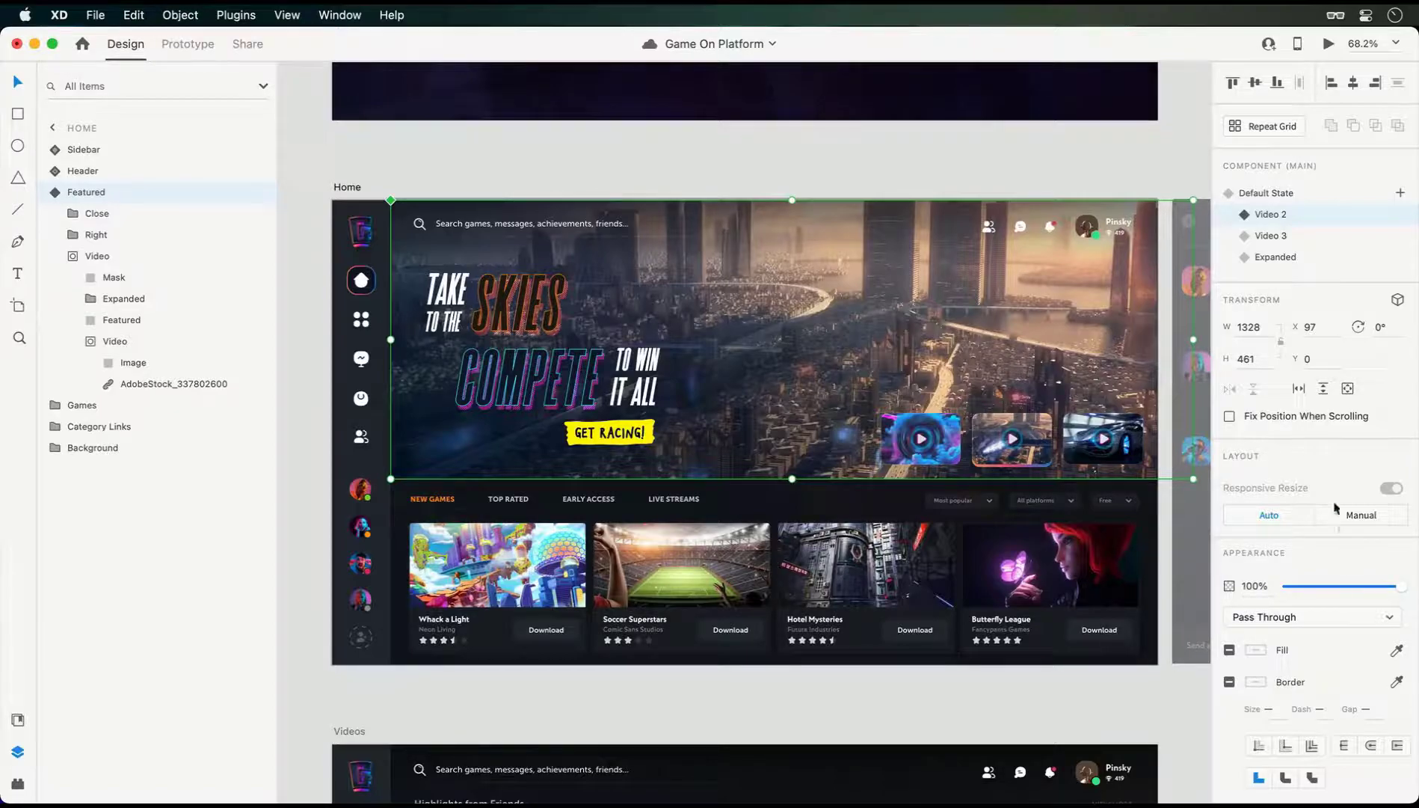
Reset Featured to Default State, then preview the three banner videos and the GET RACING! panel.
click(1289, 194)
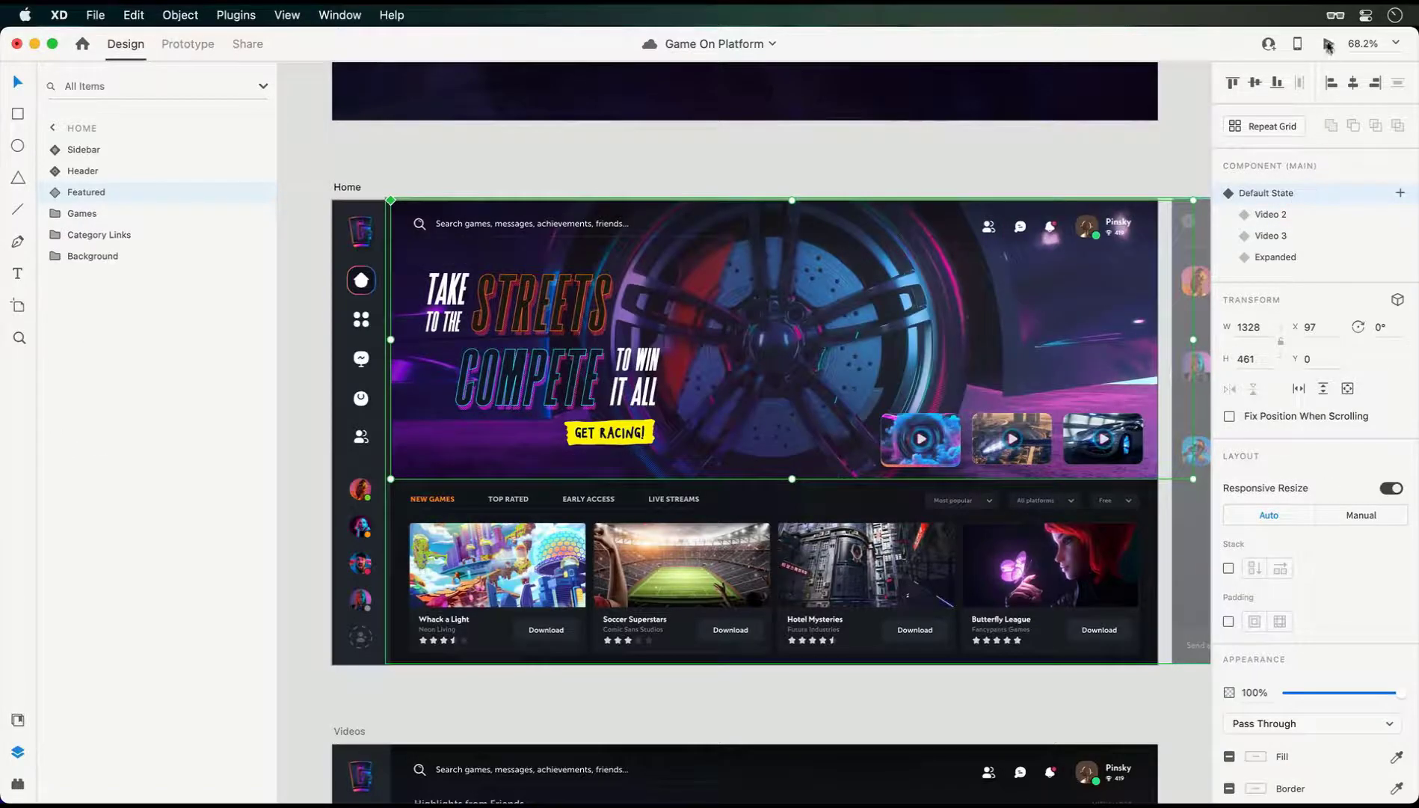
click(1328, 45)
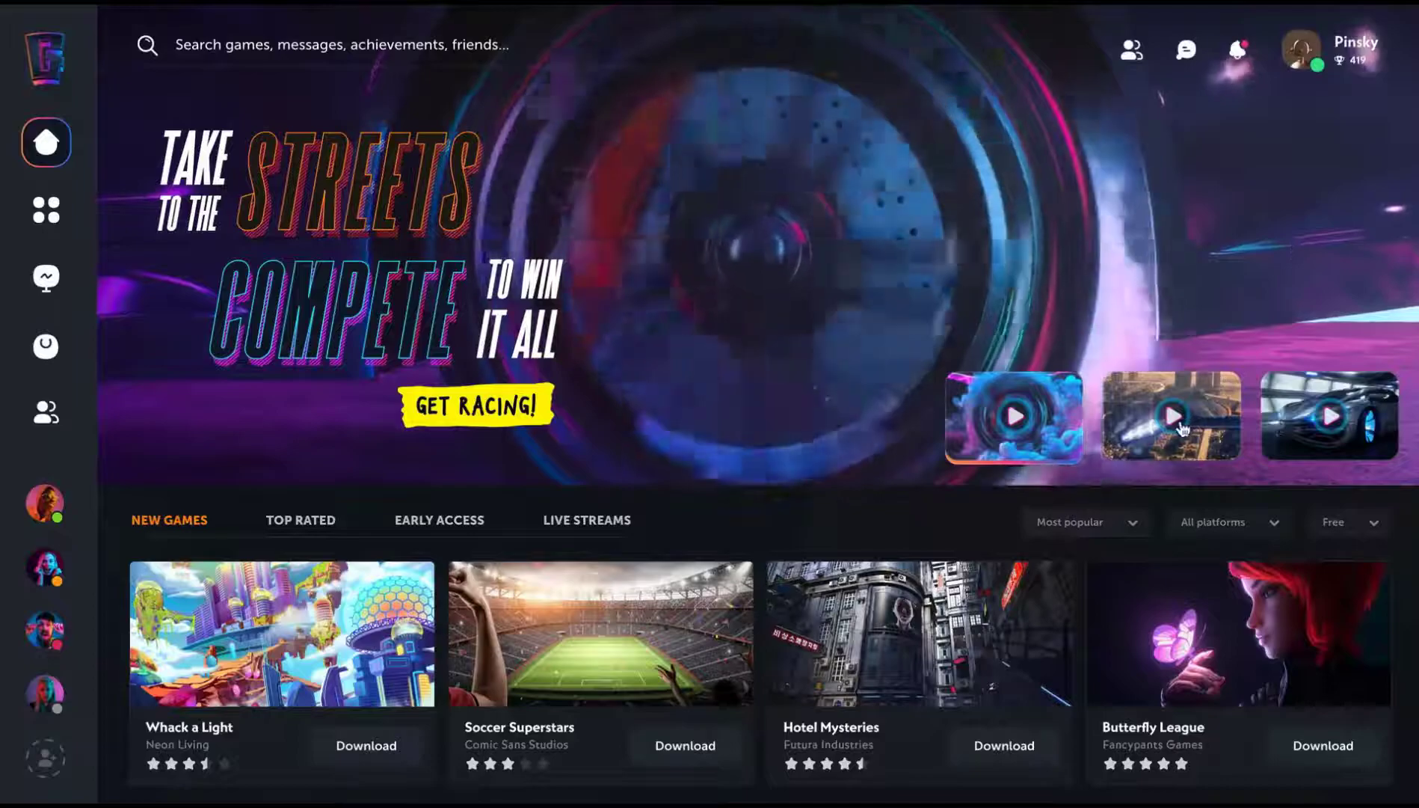
click(1180, 427)
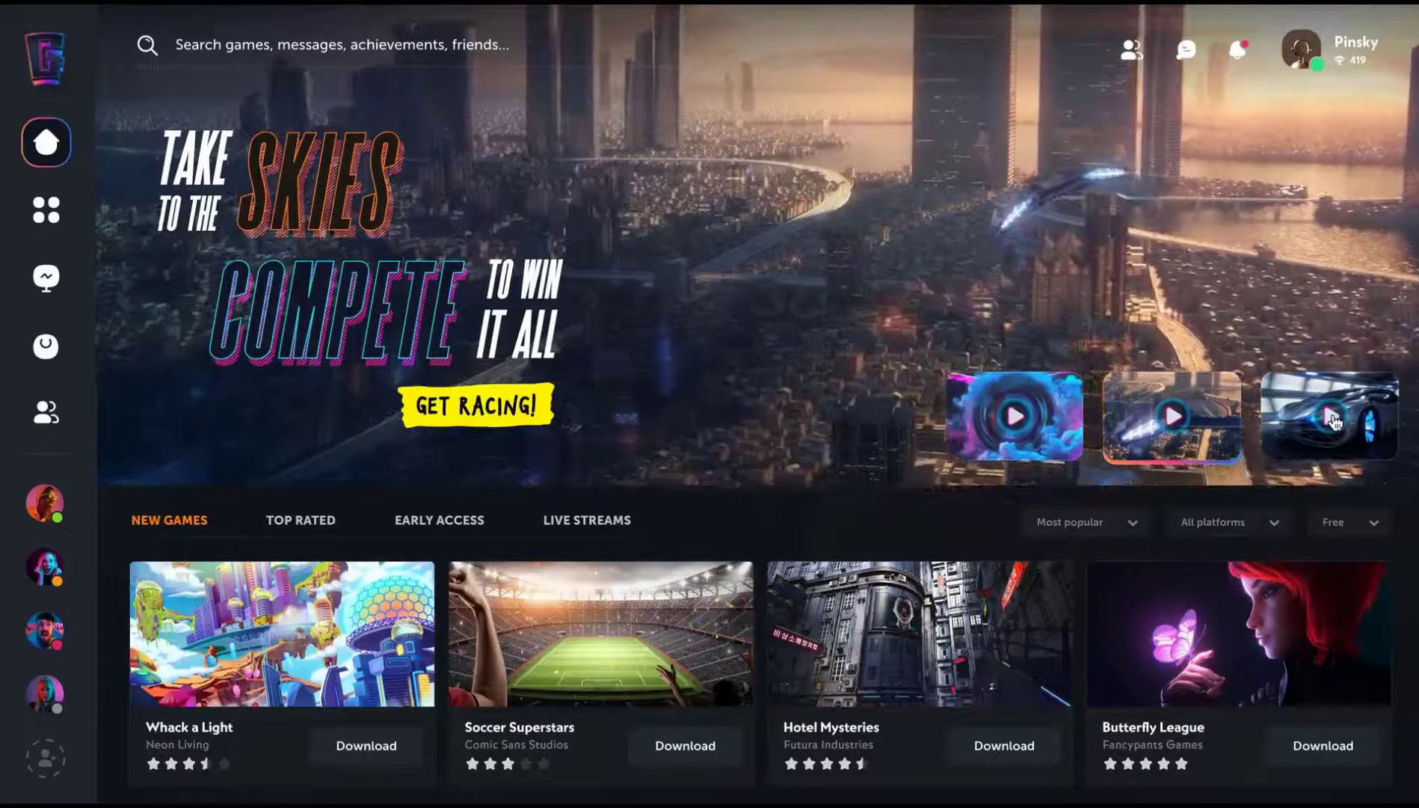
click(1333, 421)
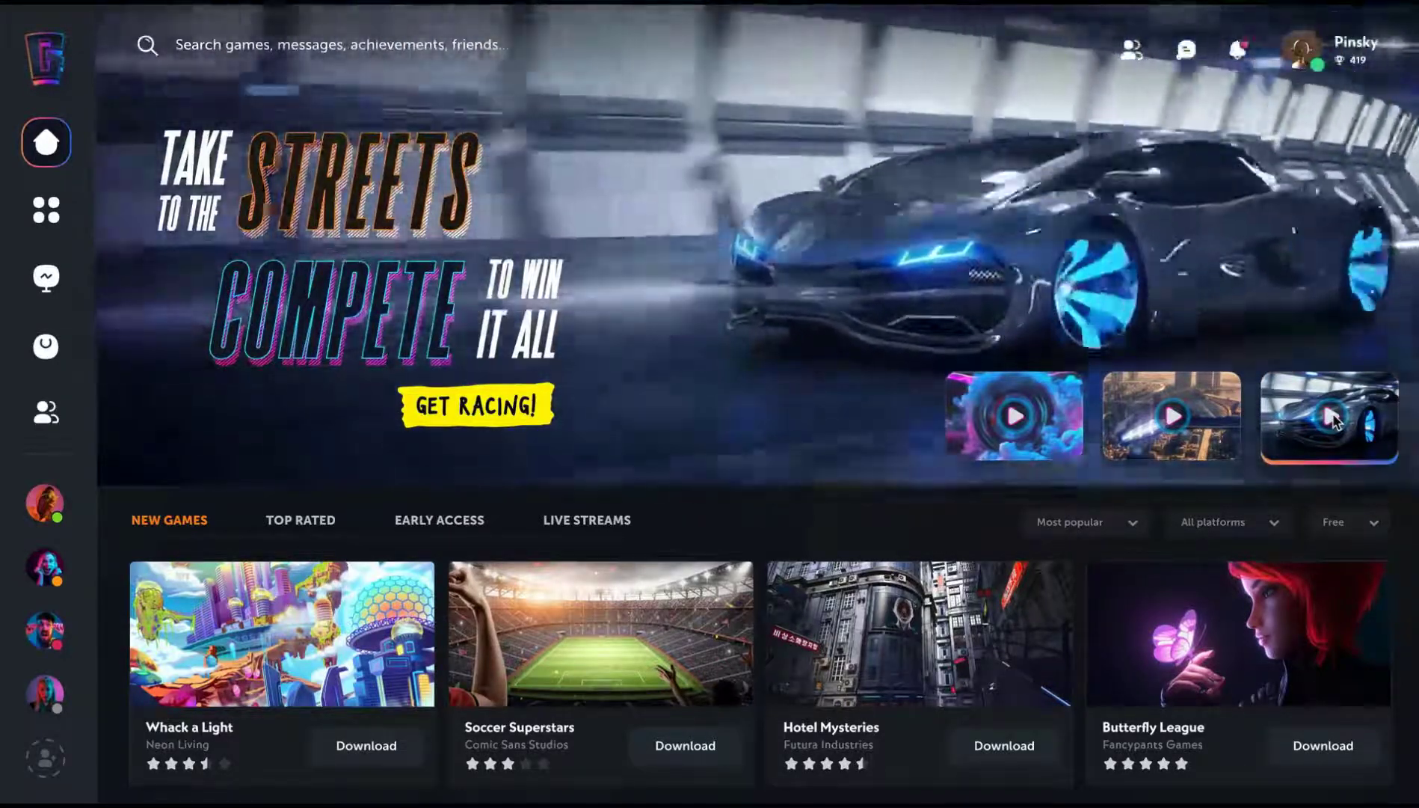
click(1015, 416)
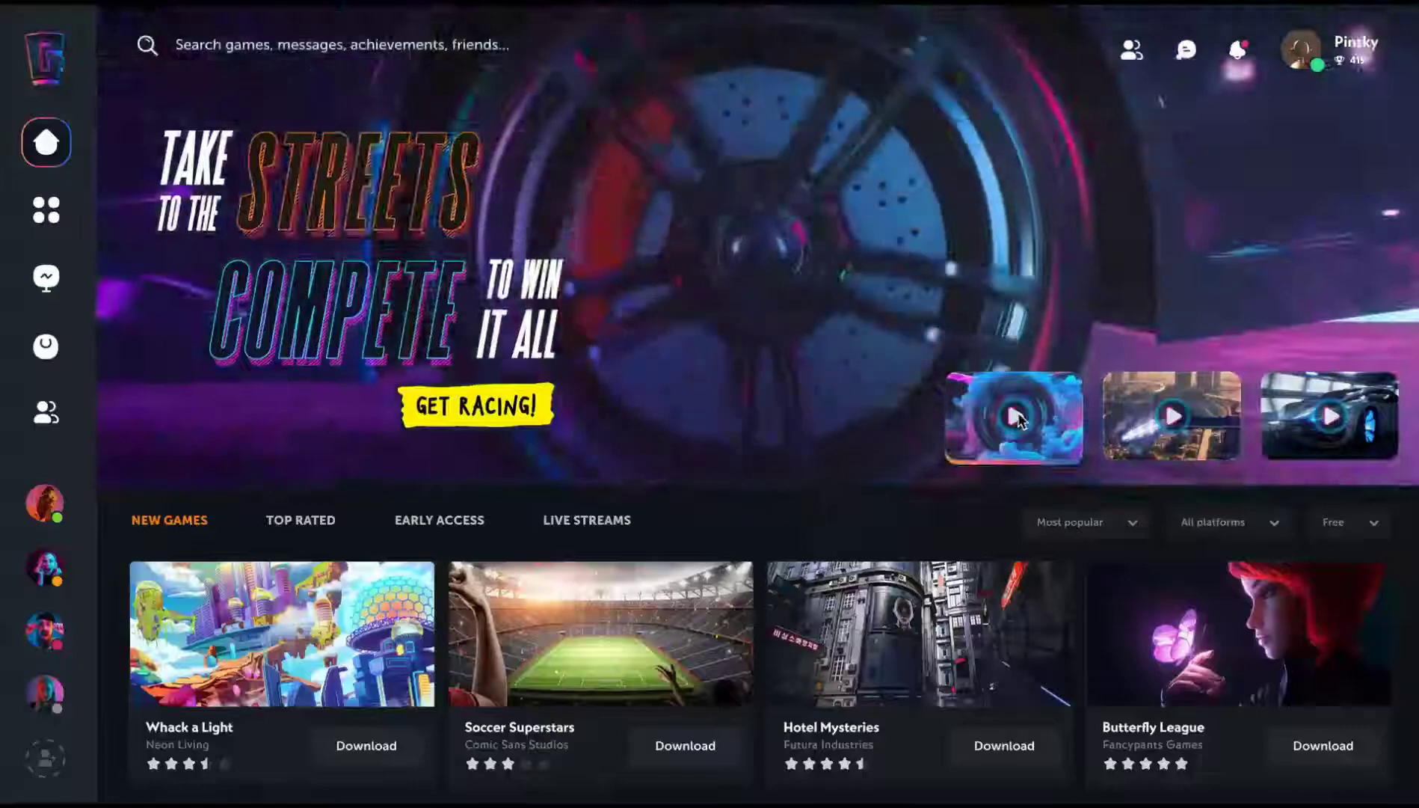
click(512, 410)
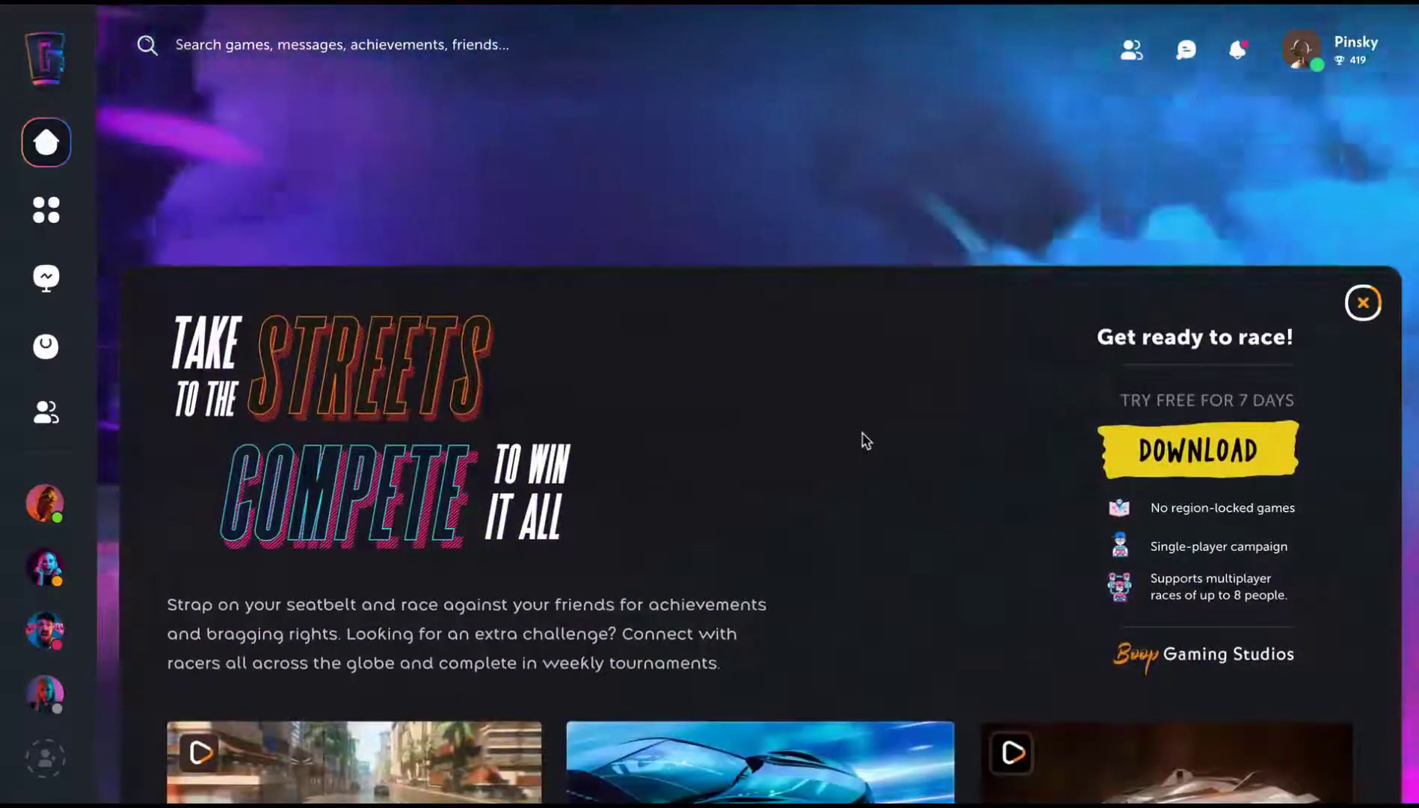
click(1362, 303)
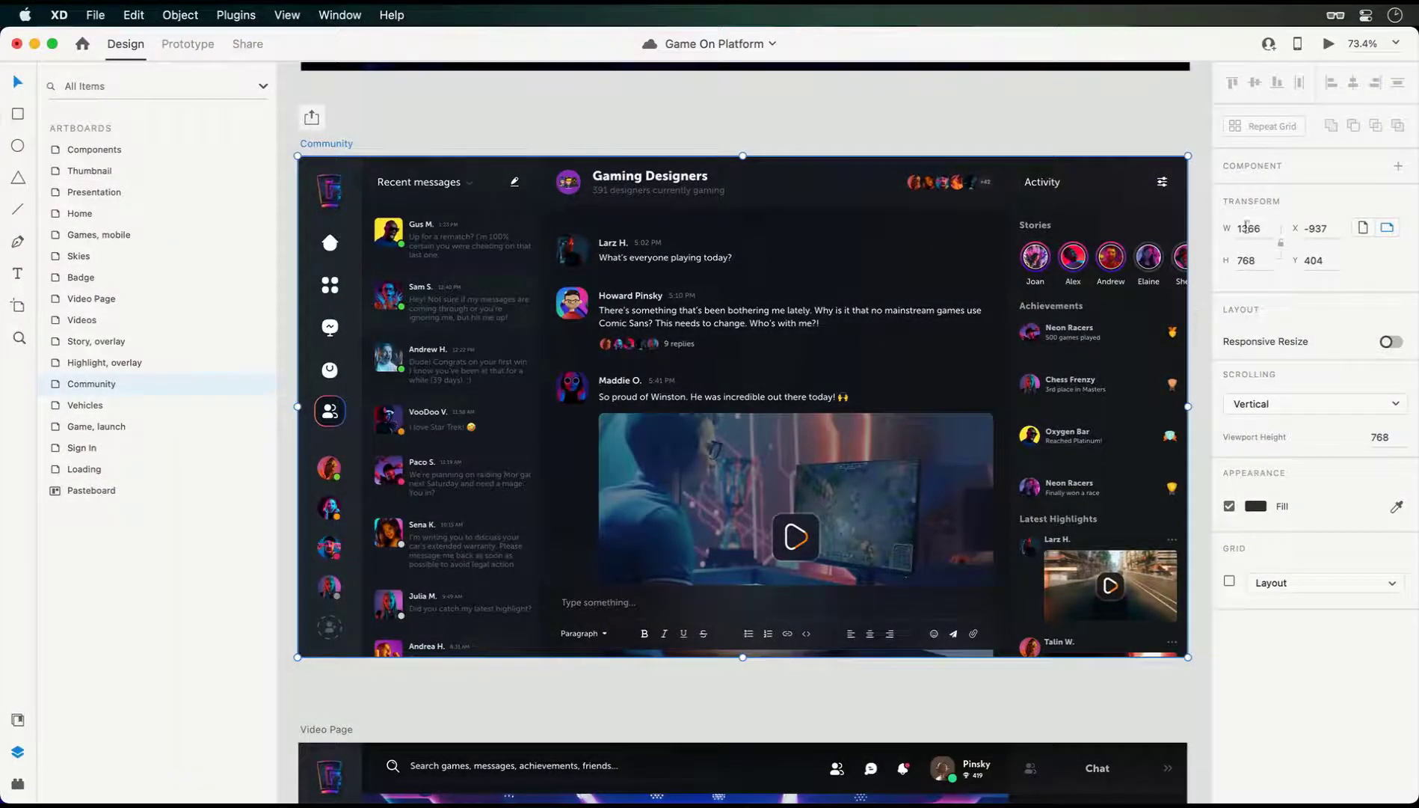
Preview the Community screen, then open the Reactions layer's main component via Edit Main Component.
click(1326, 45)
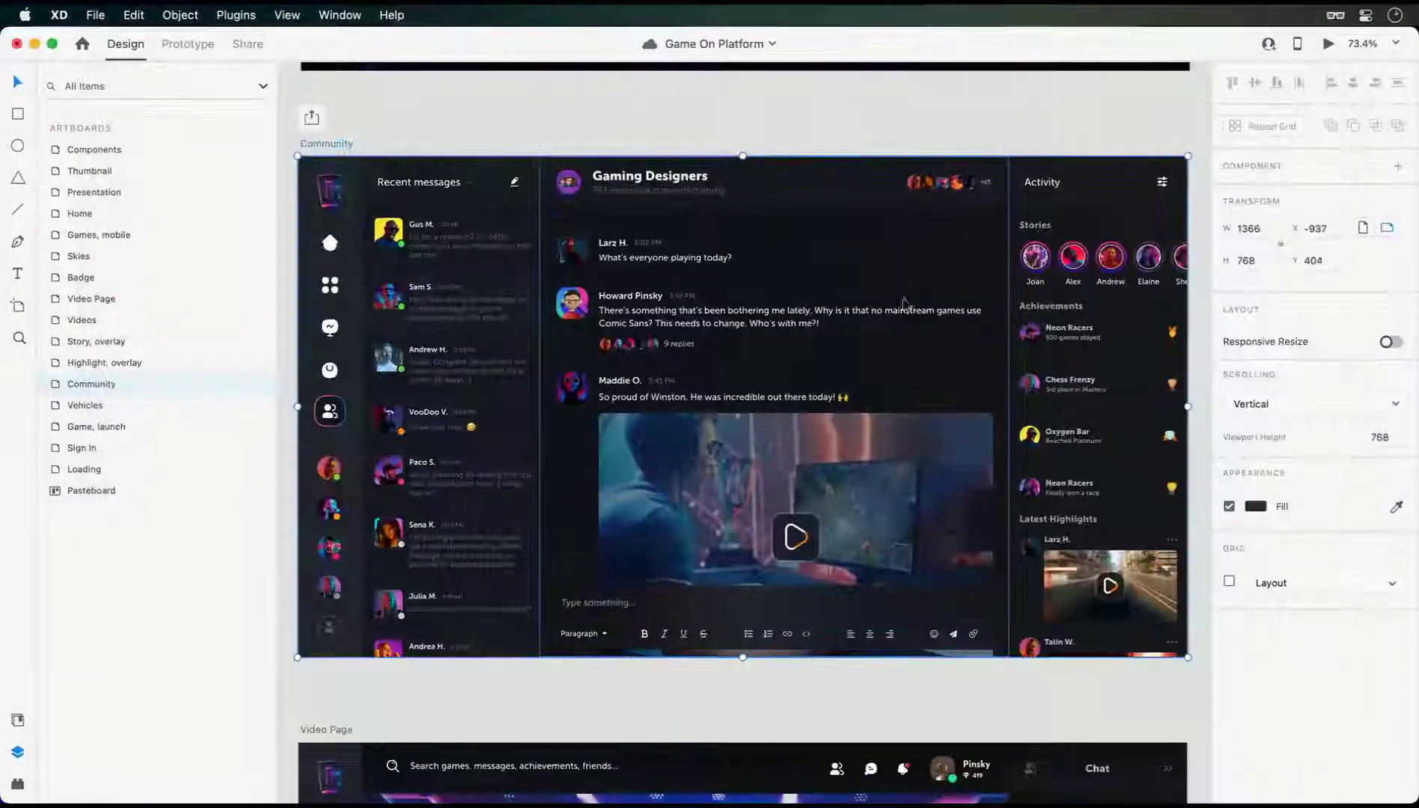
click(905, 302)
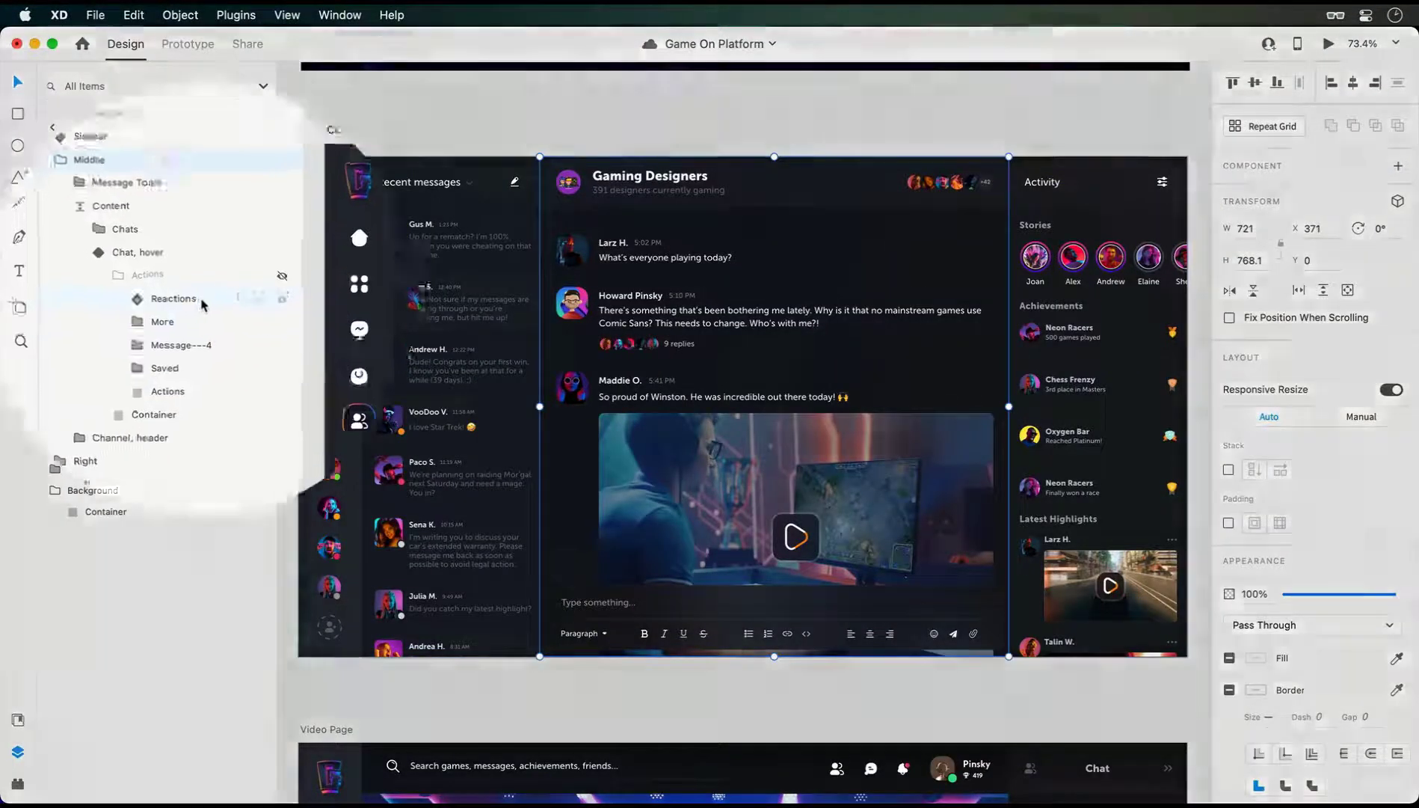
right_click(184, 293)
click(225, 499)
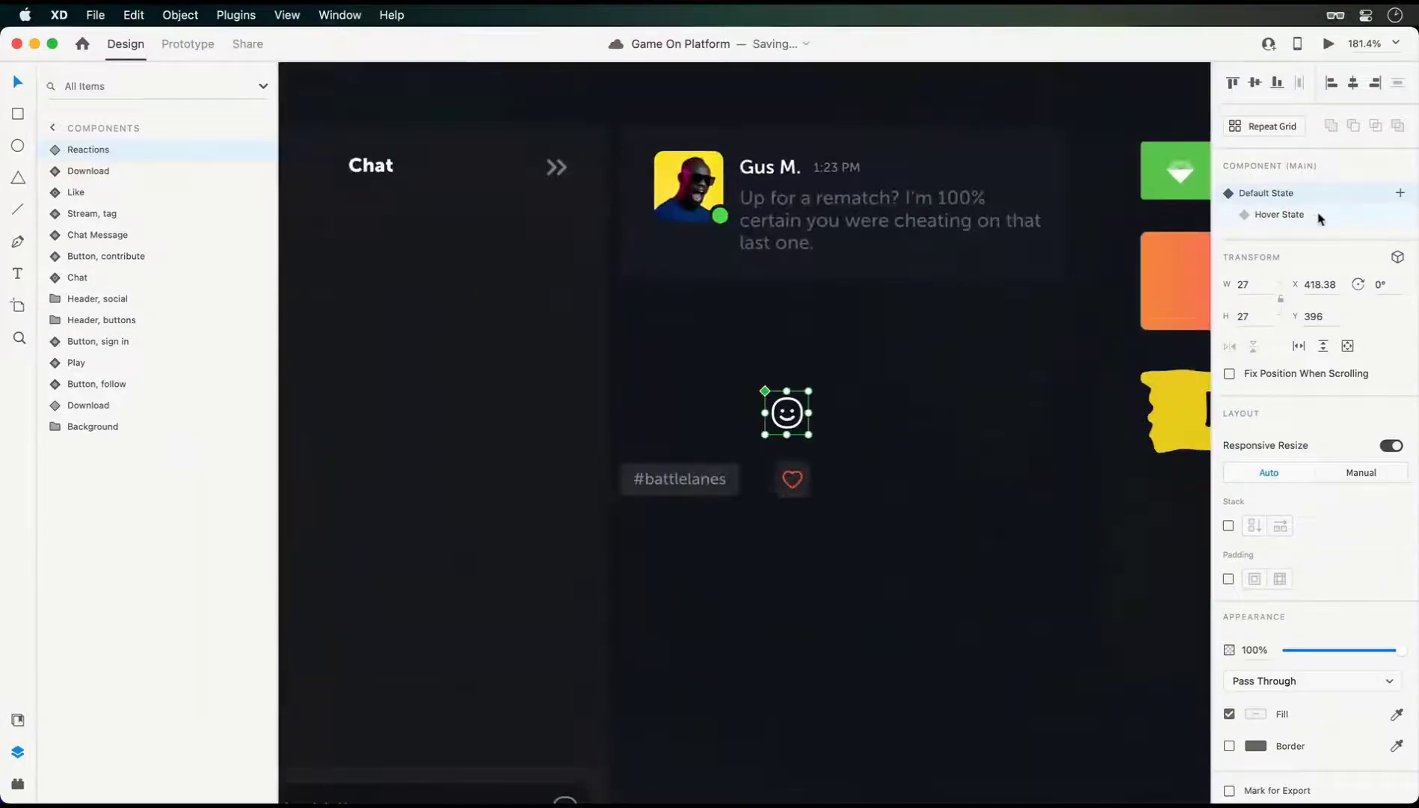
In the Reactions Hover State, duplicate the grey square into a row of five and select it.
click(1319, 216)
double_click(792, 339)
key(ctrl+d)
key(ctrl+d)
key(ctrl+d)
key(ctrl+d)
key(Escape)
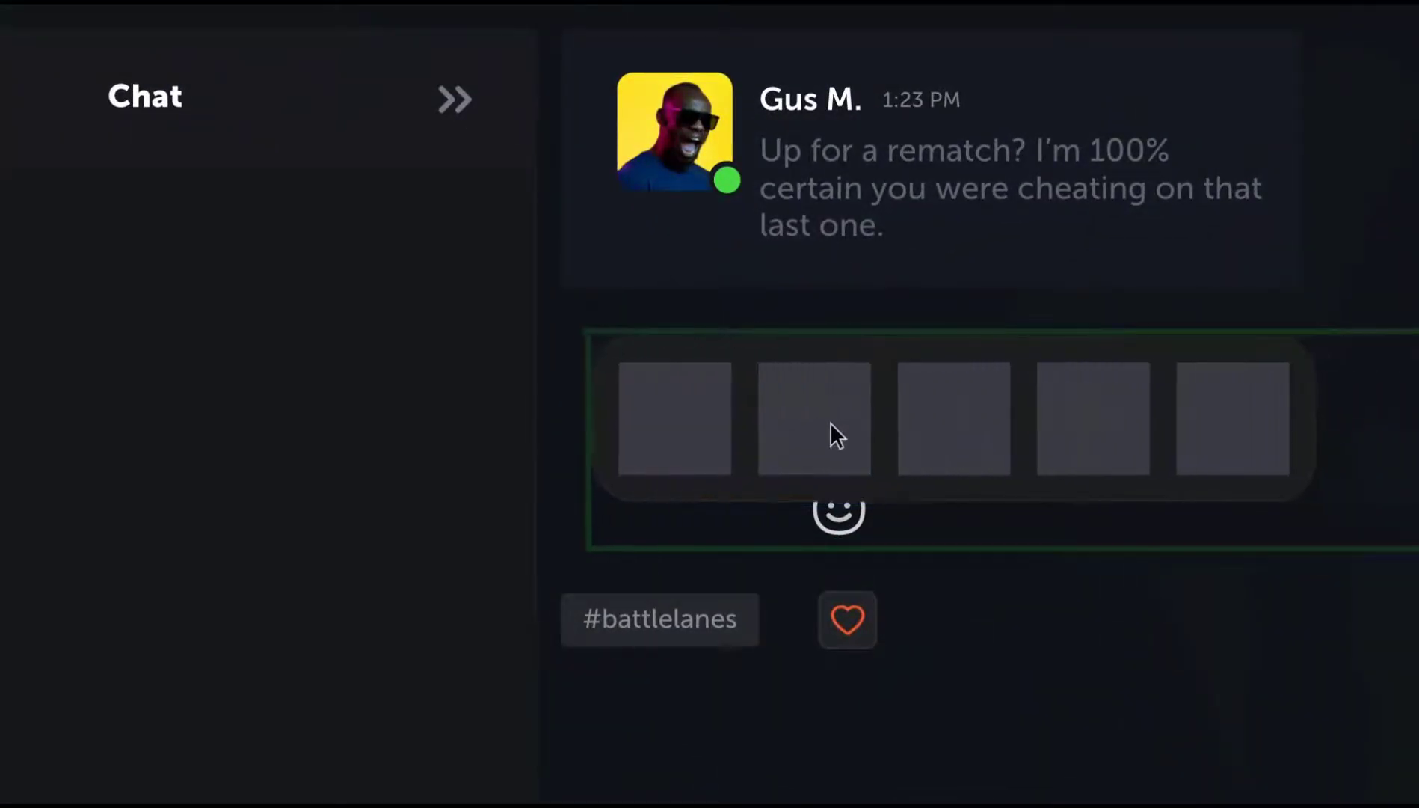
key(super+Tab)
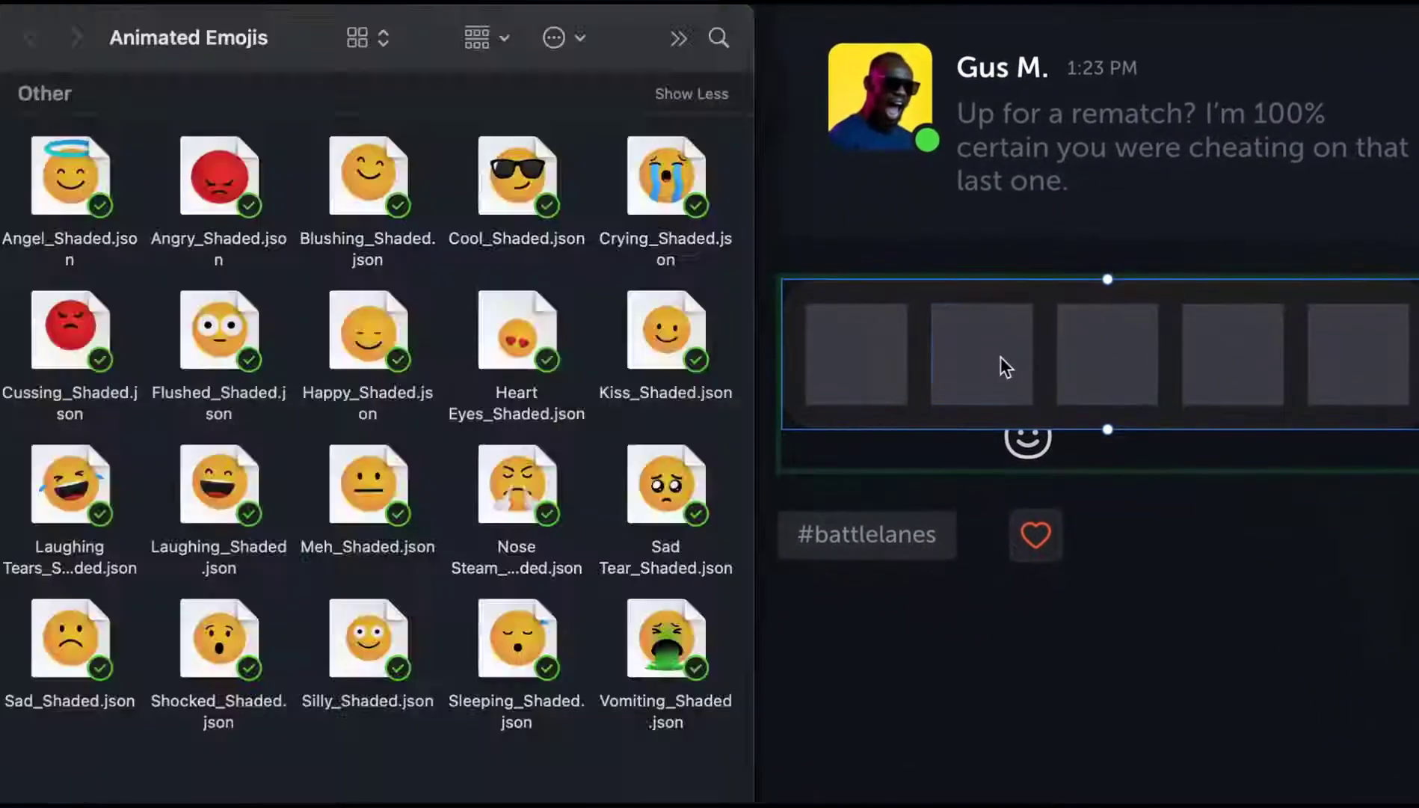
Drop the Cool, Laughing Tears, Cussing, Heart Eyes and Silly JSON emoji files into the five squares.
drag(500, 178, 860, 344)
drag(69, 482, 973, 377)
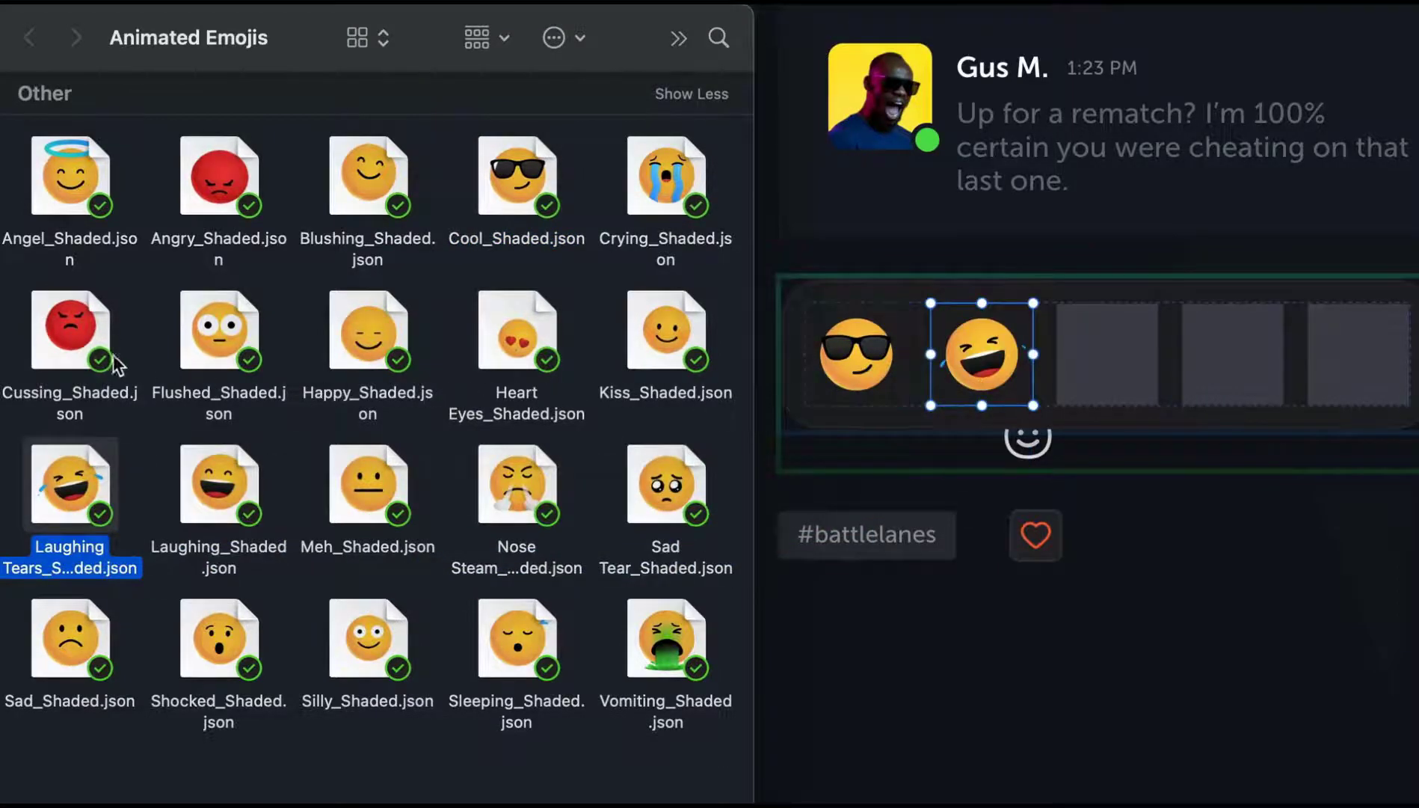
drag(75, 344, 1093, 352)
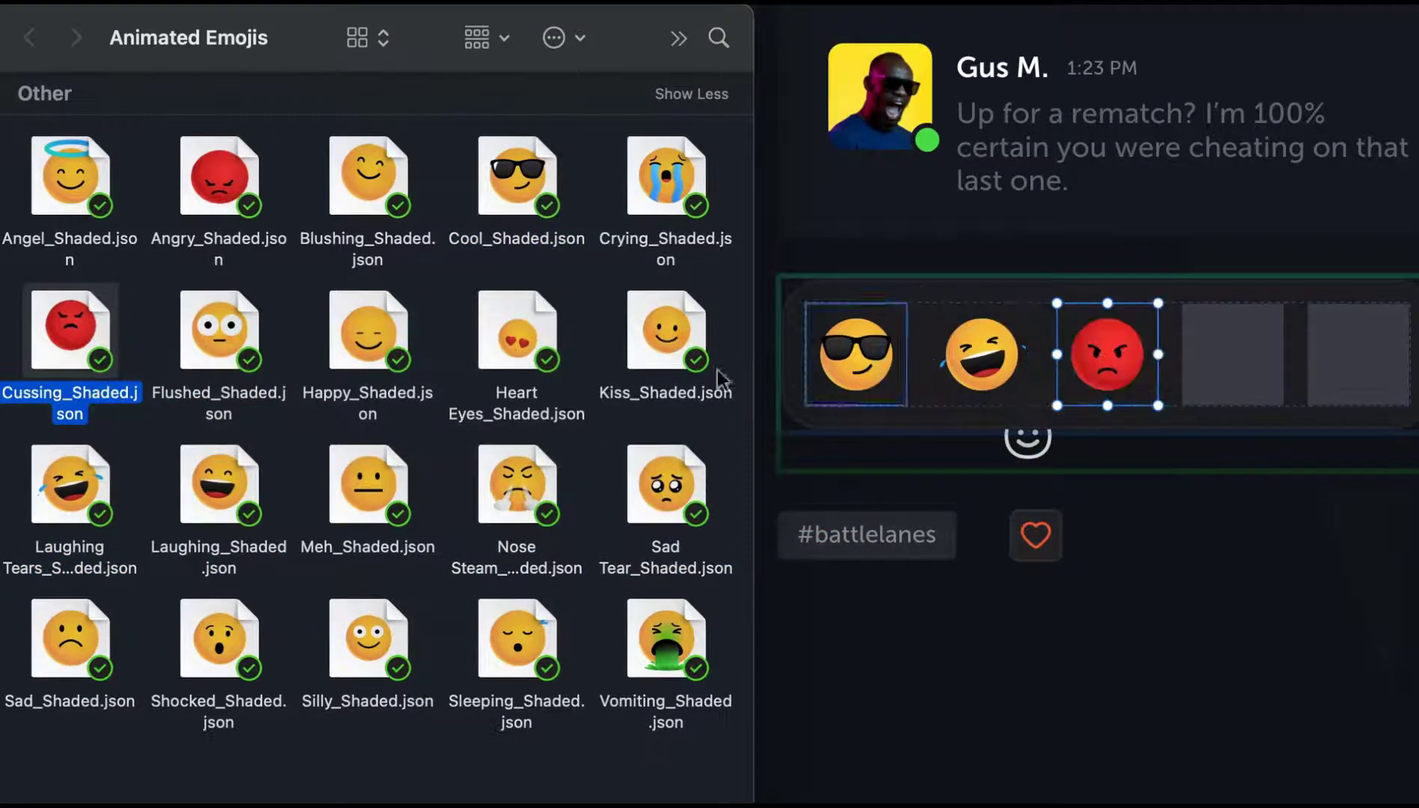
drag(531, 342, 1256, 357)
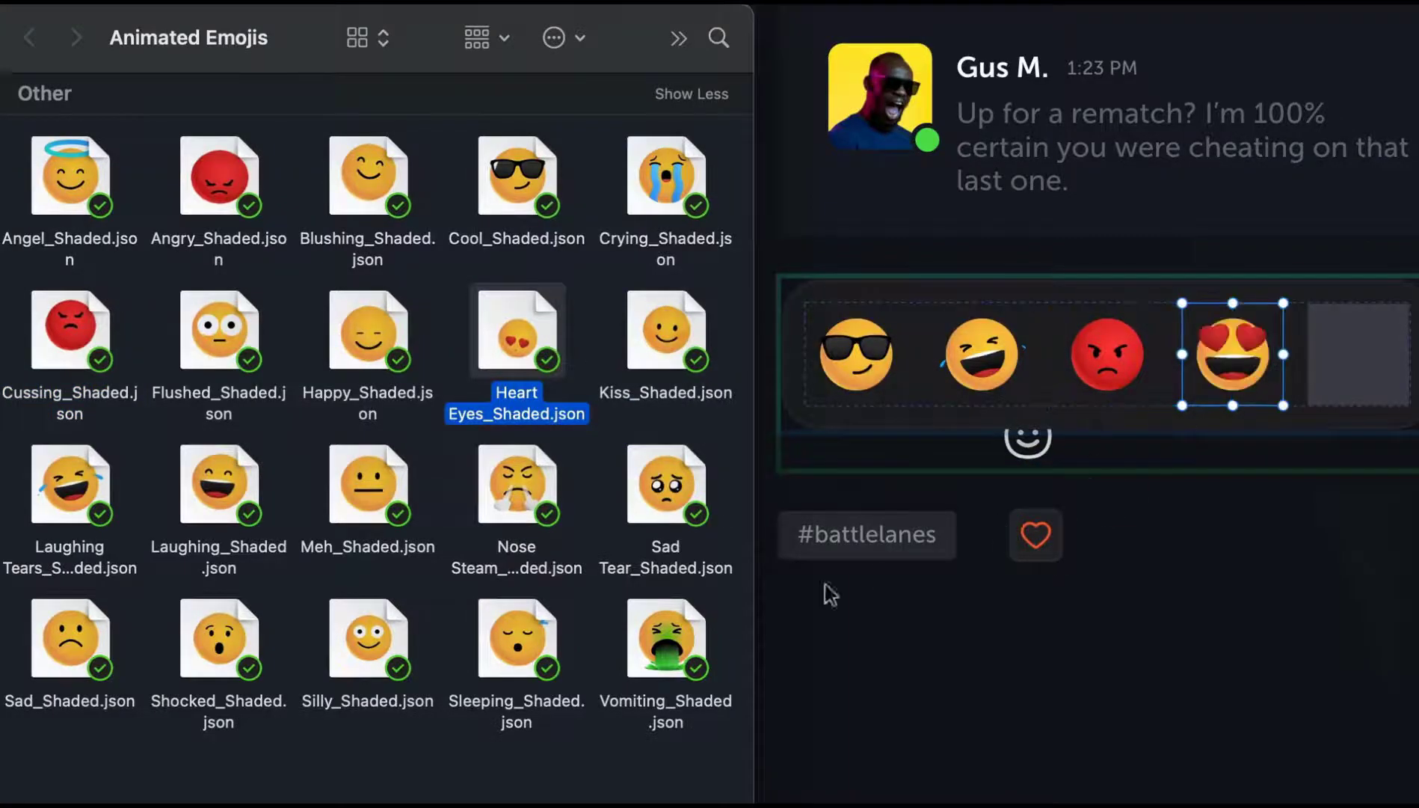
drag(387, 649, 1387, 385)
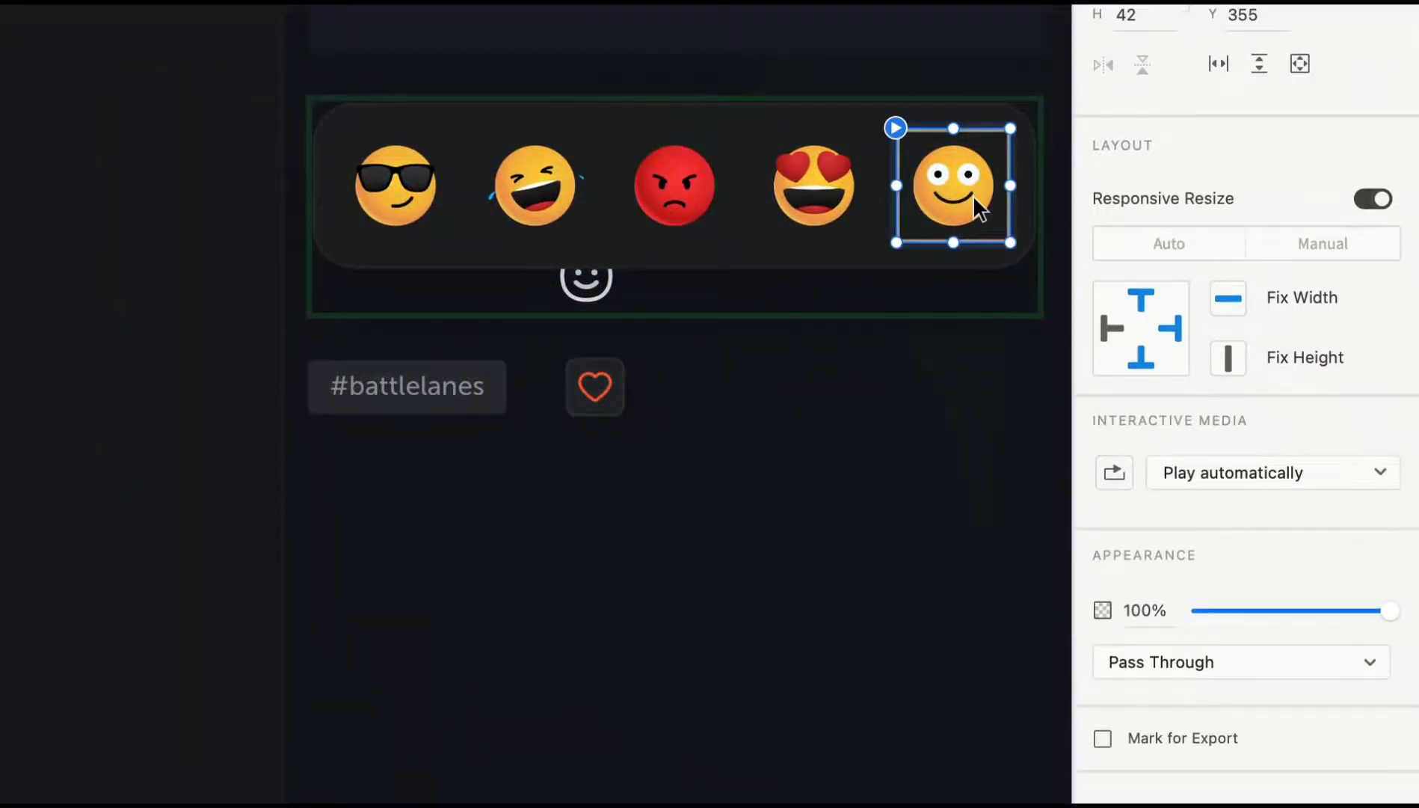
click(1277, 477)
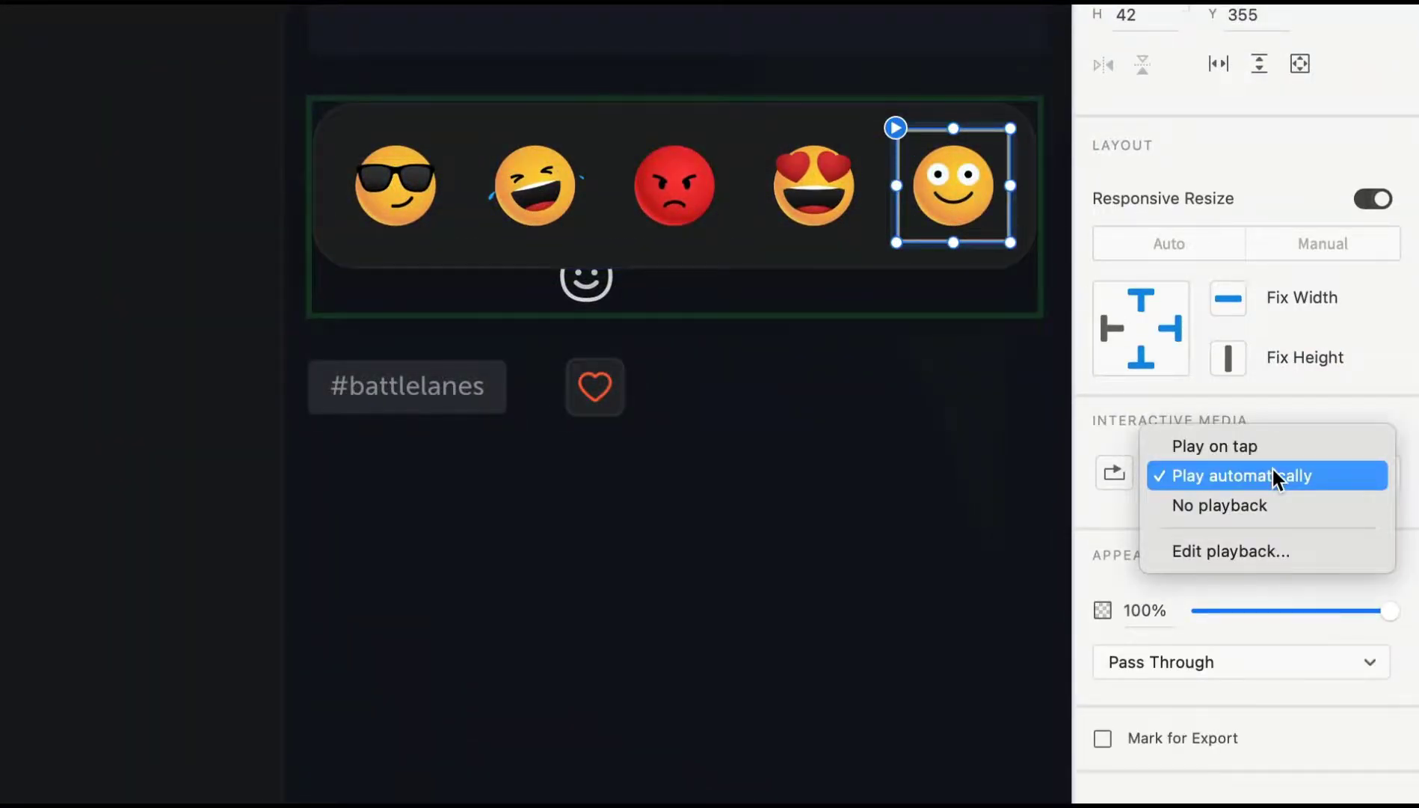
click(1272, 467)
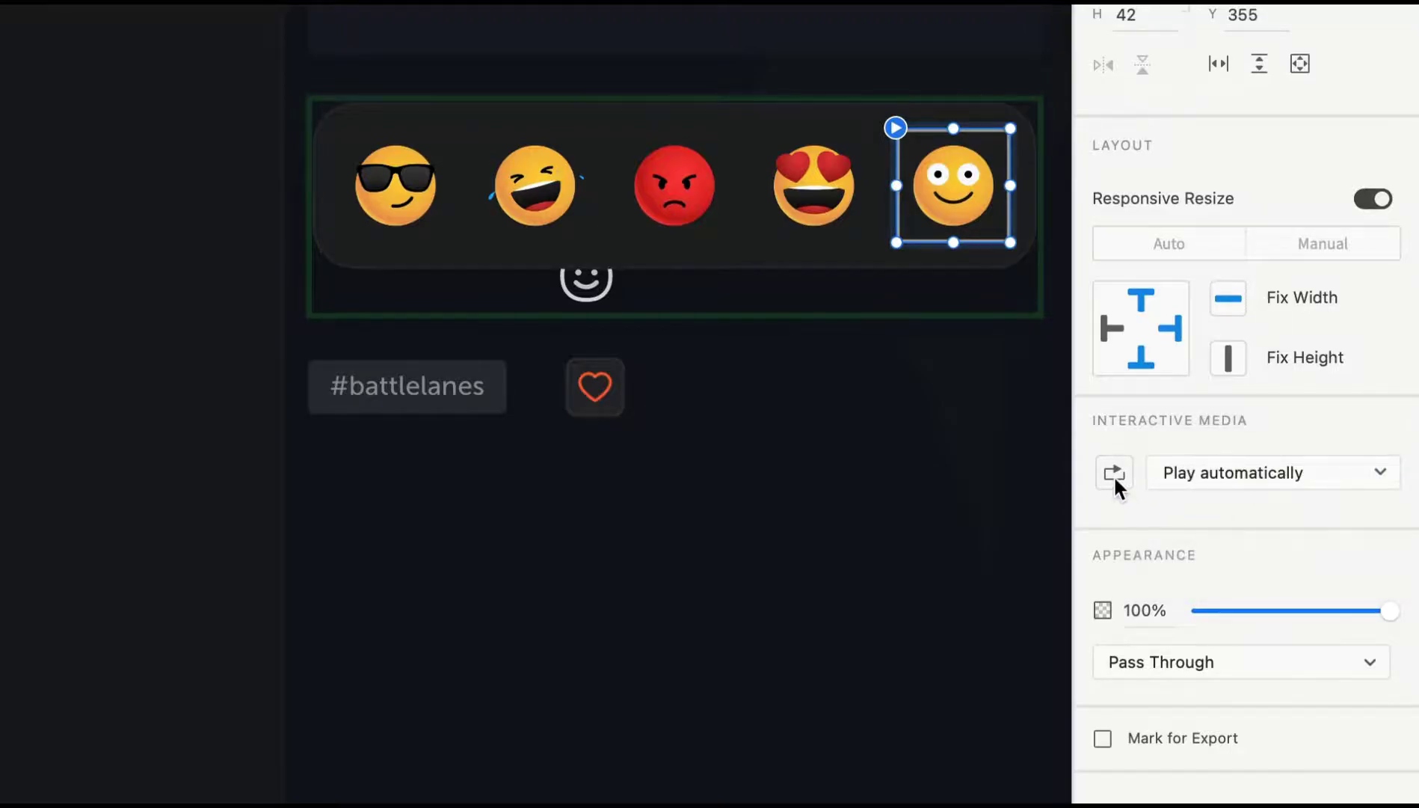
click(814, 181)
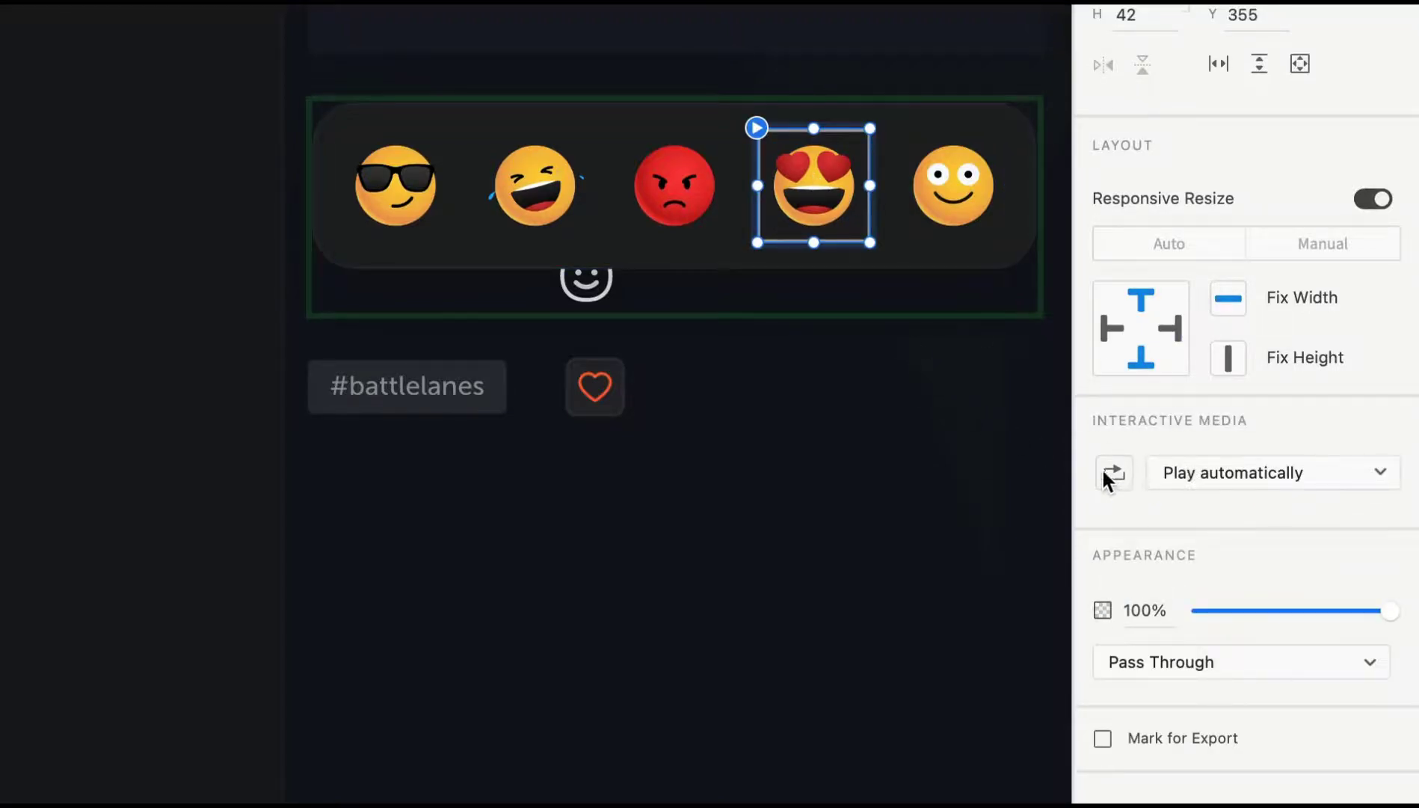
click(670, 181)
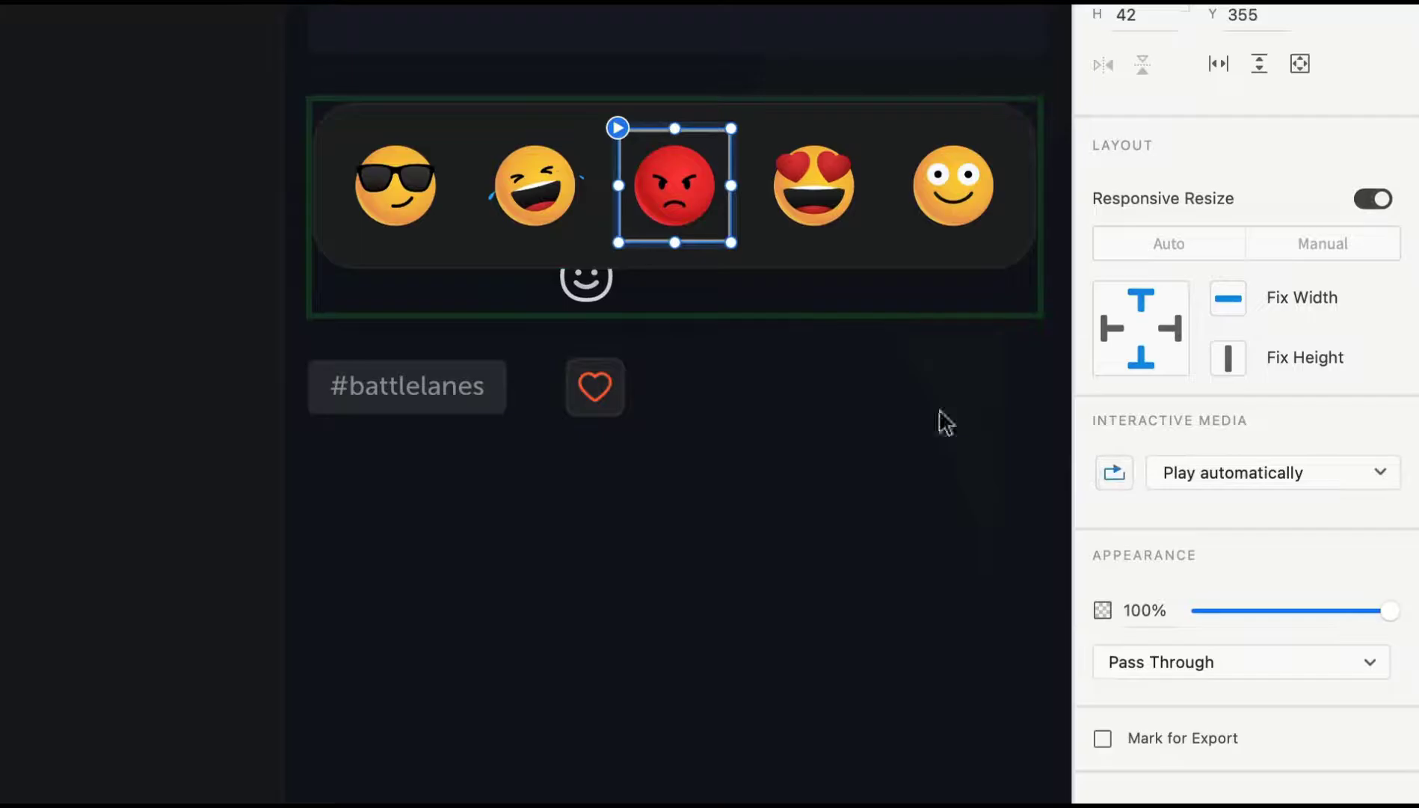
click(524, 194)
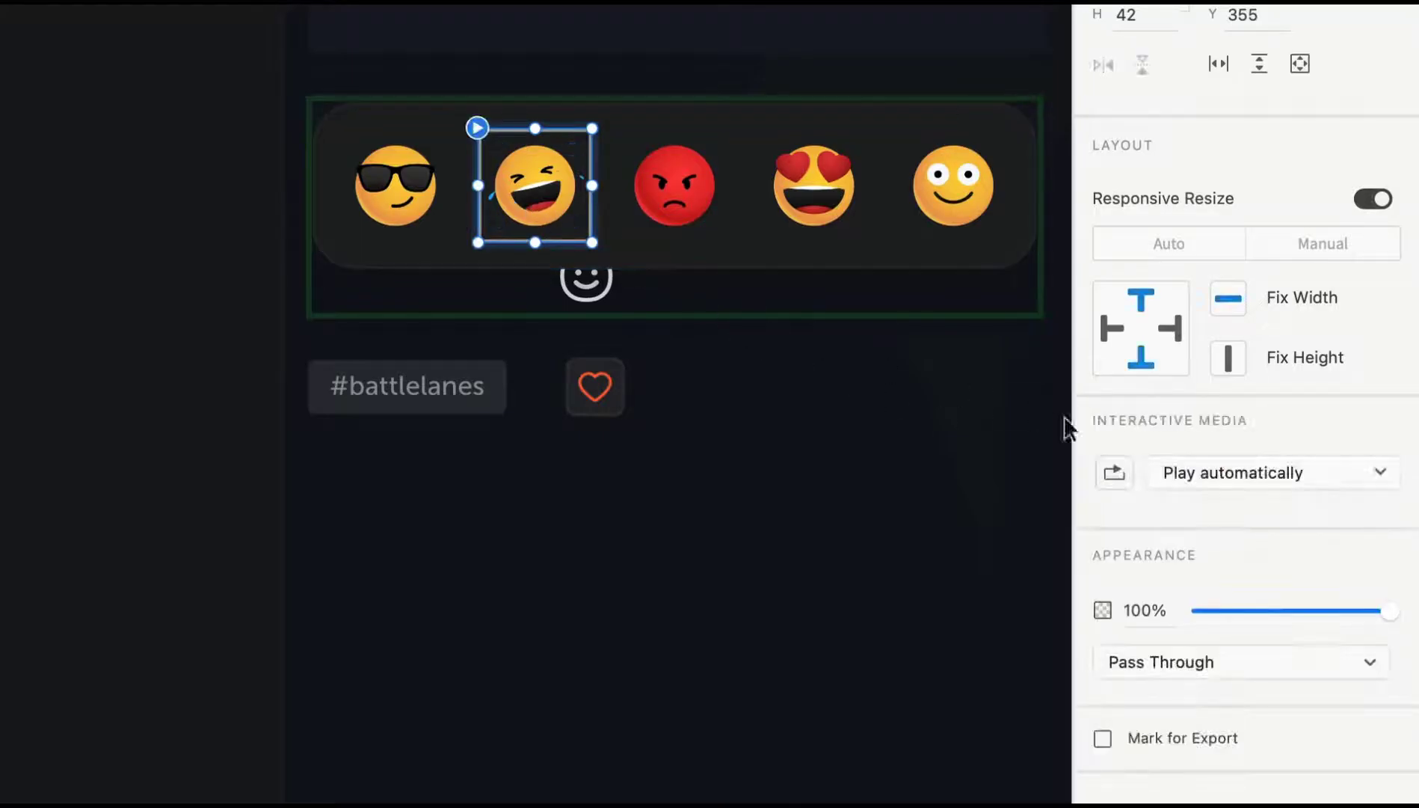
click(378, 172)
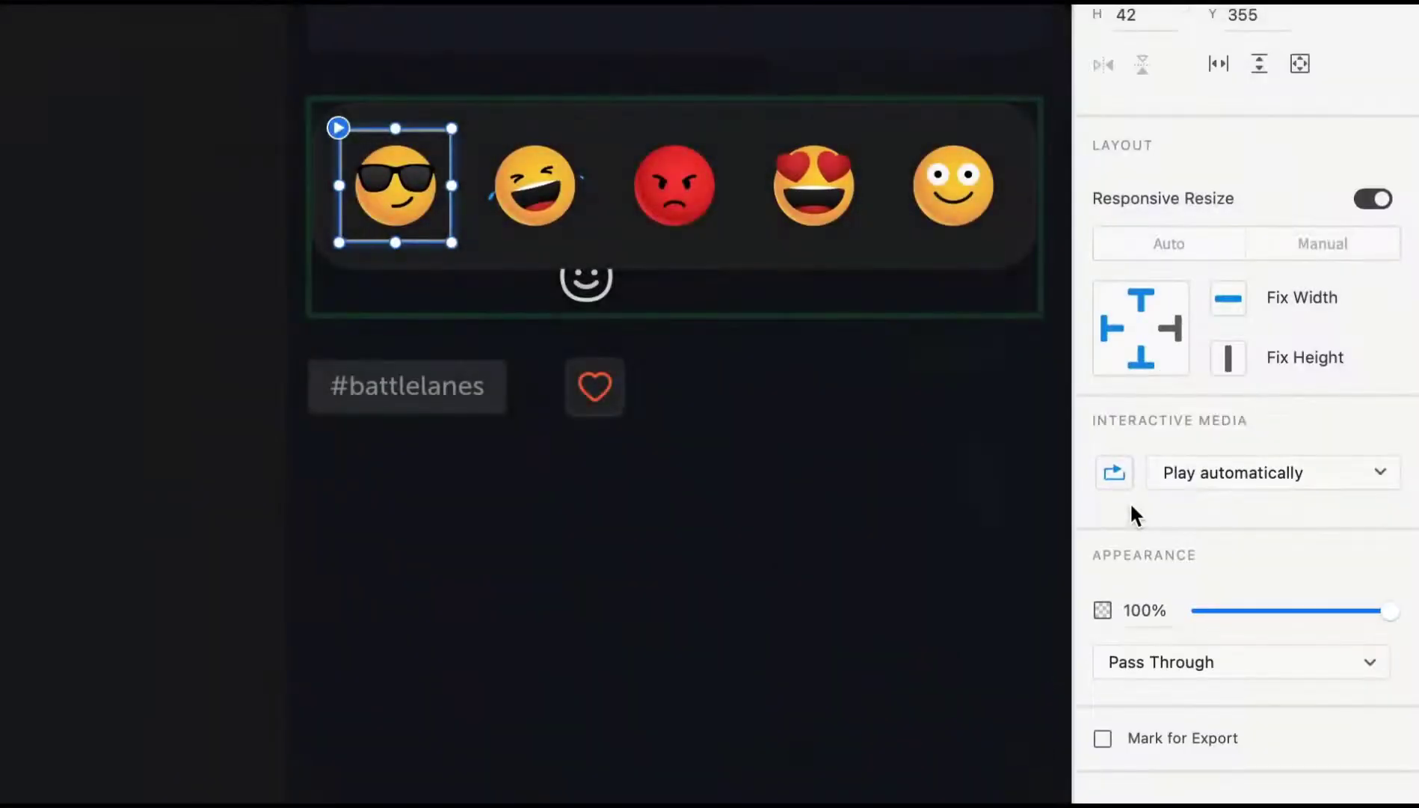
Set the Reactions component back to Default State and preview the Community chat's animated emoji reactions.
key(Escape)
key(Escape)
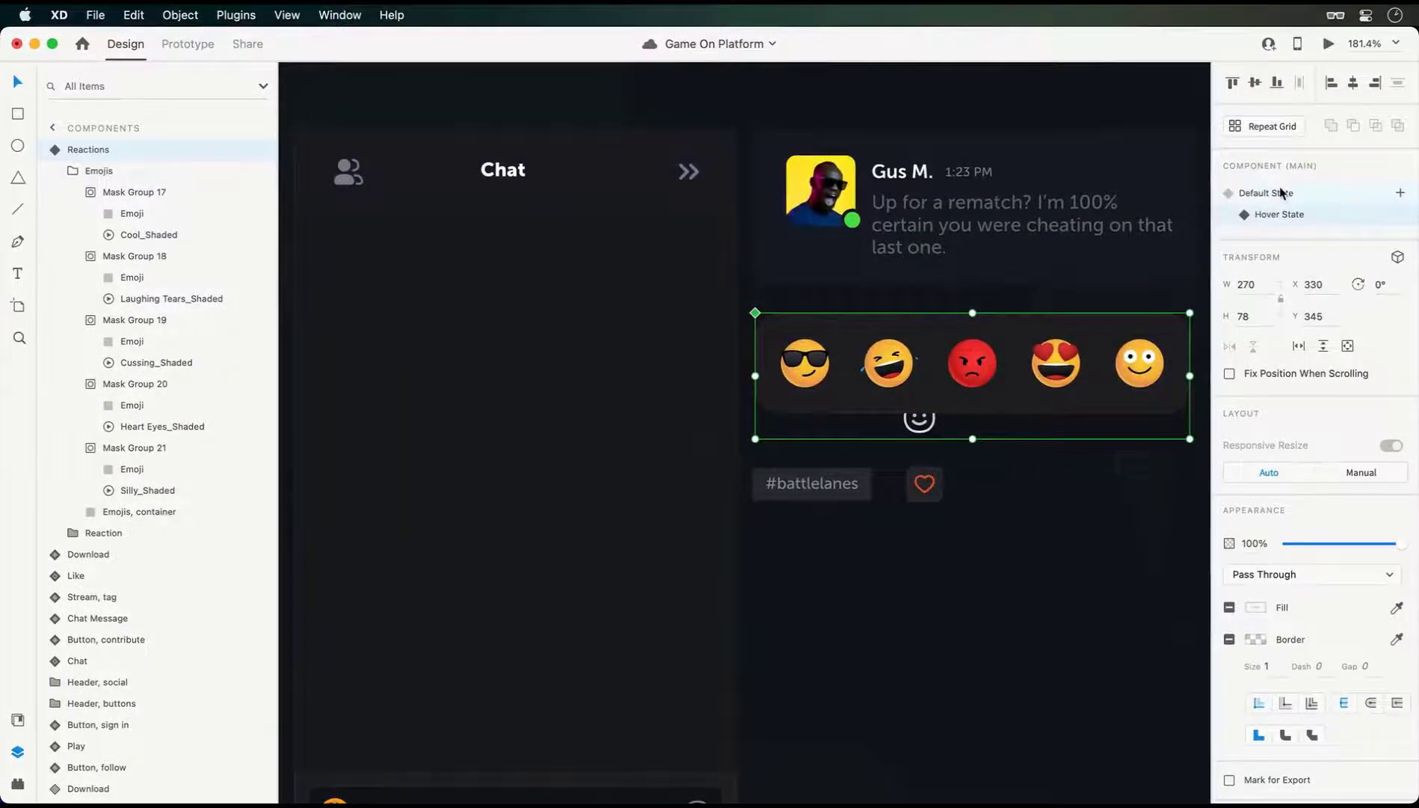
click(1280, 193)
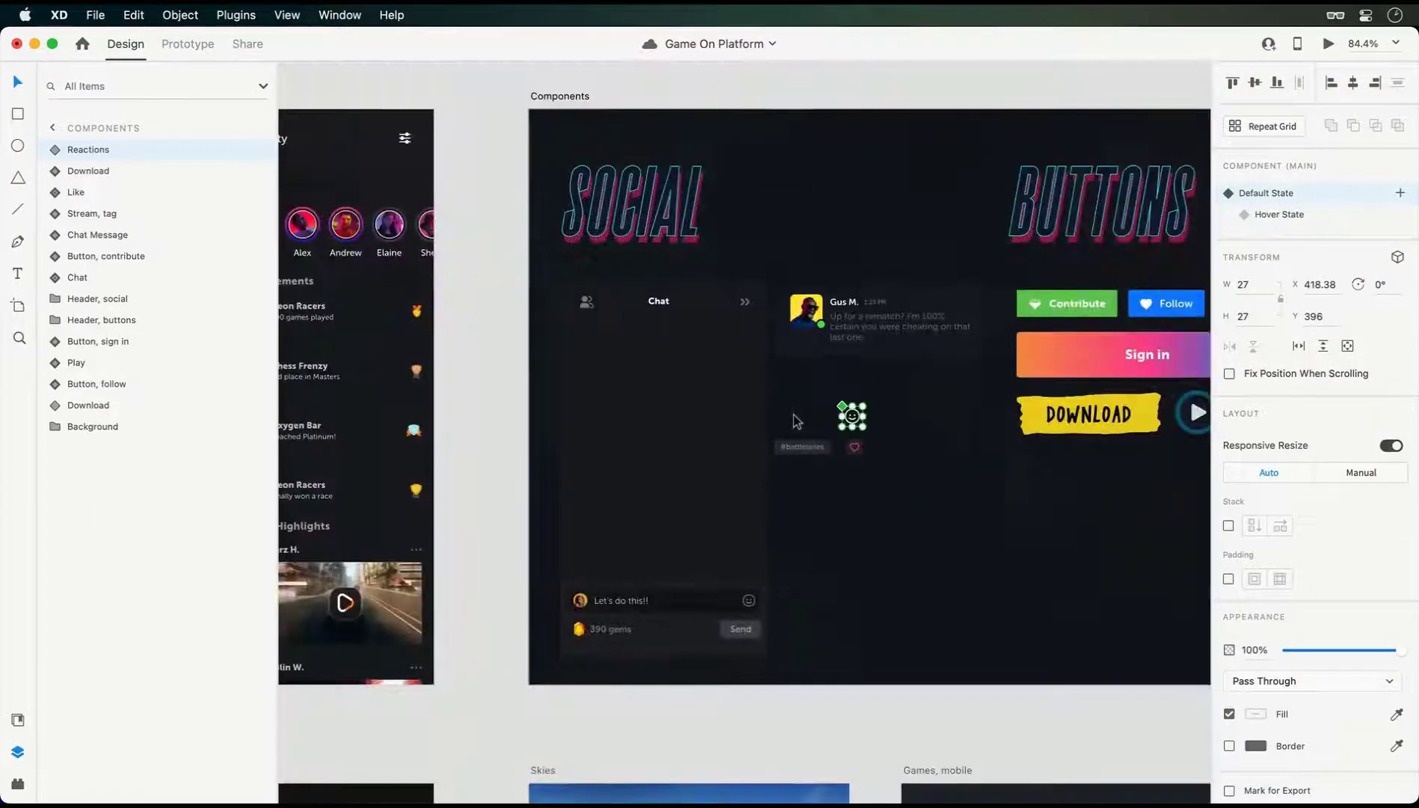
scroll(797, 420, left, 10)
click(705, 329)
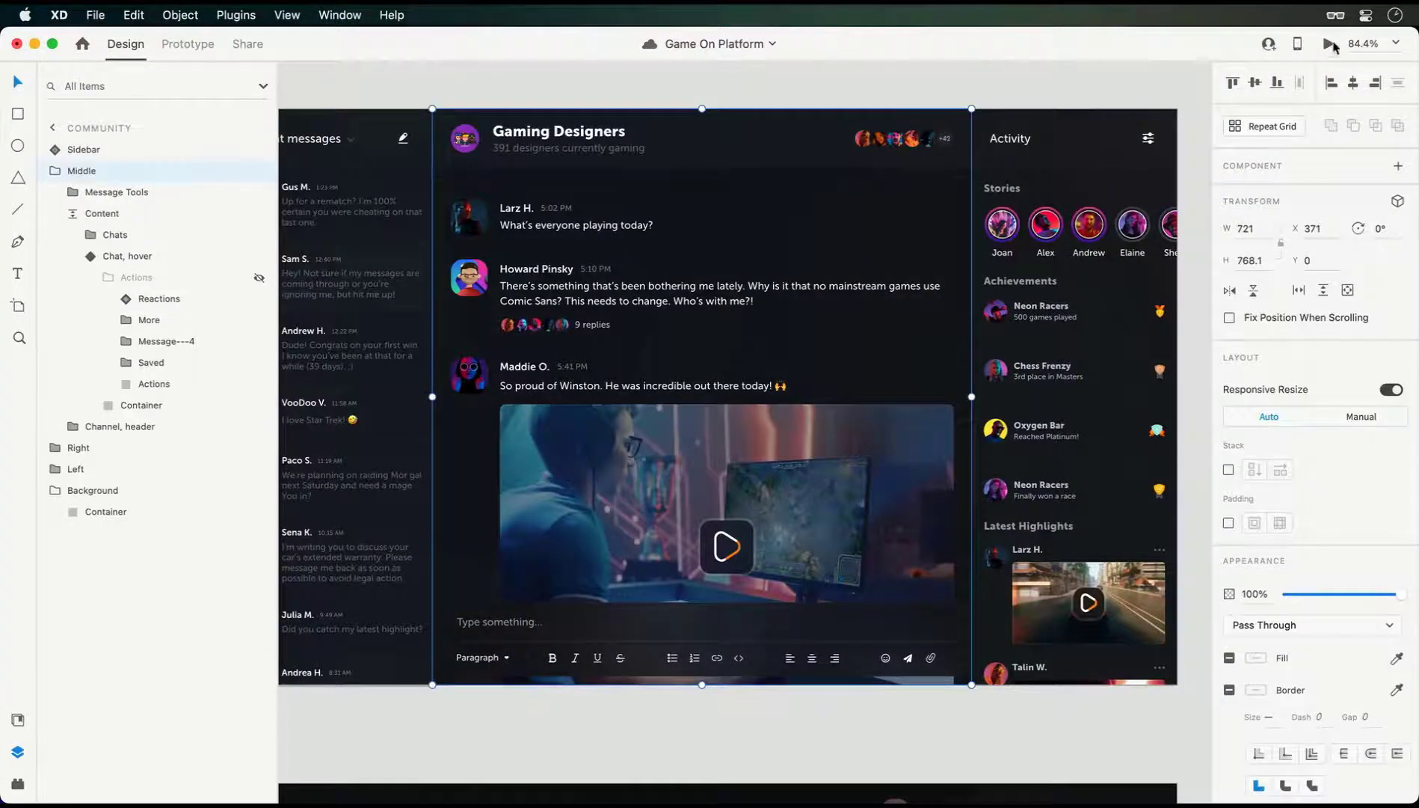
click(1329, 44)
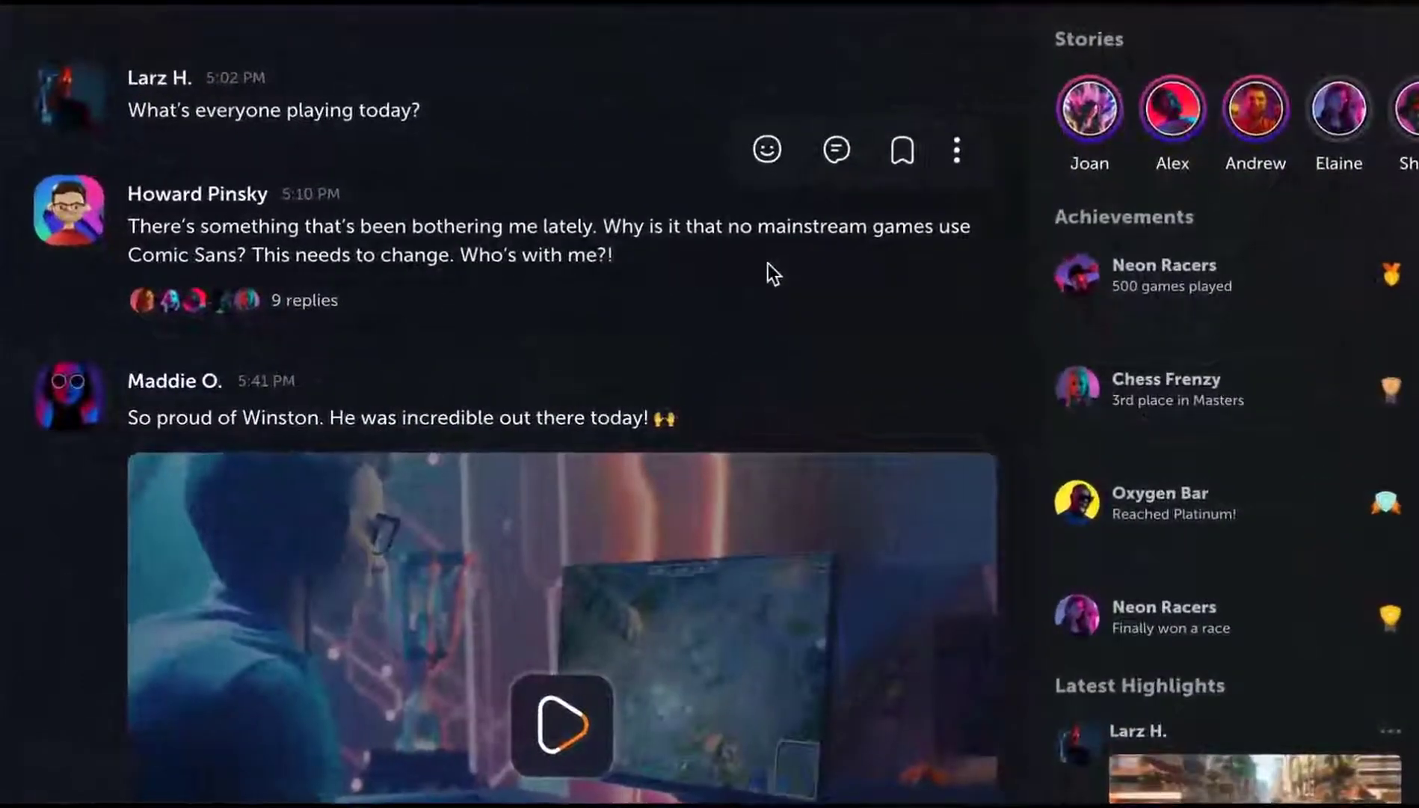
click(768, 156)
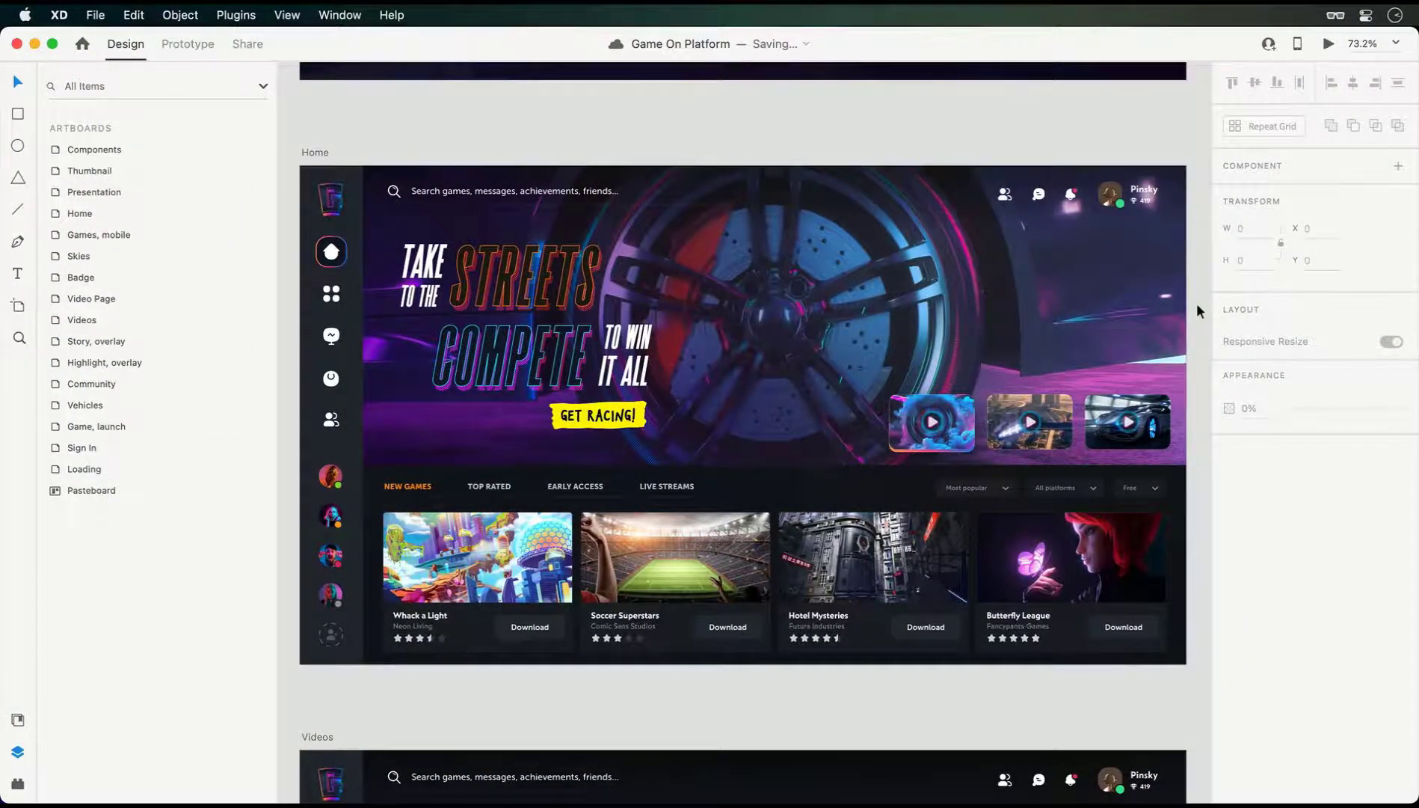
Expand the Home hero banner and put its Download button in the Downloading state.
click(1131, 314)
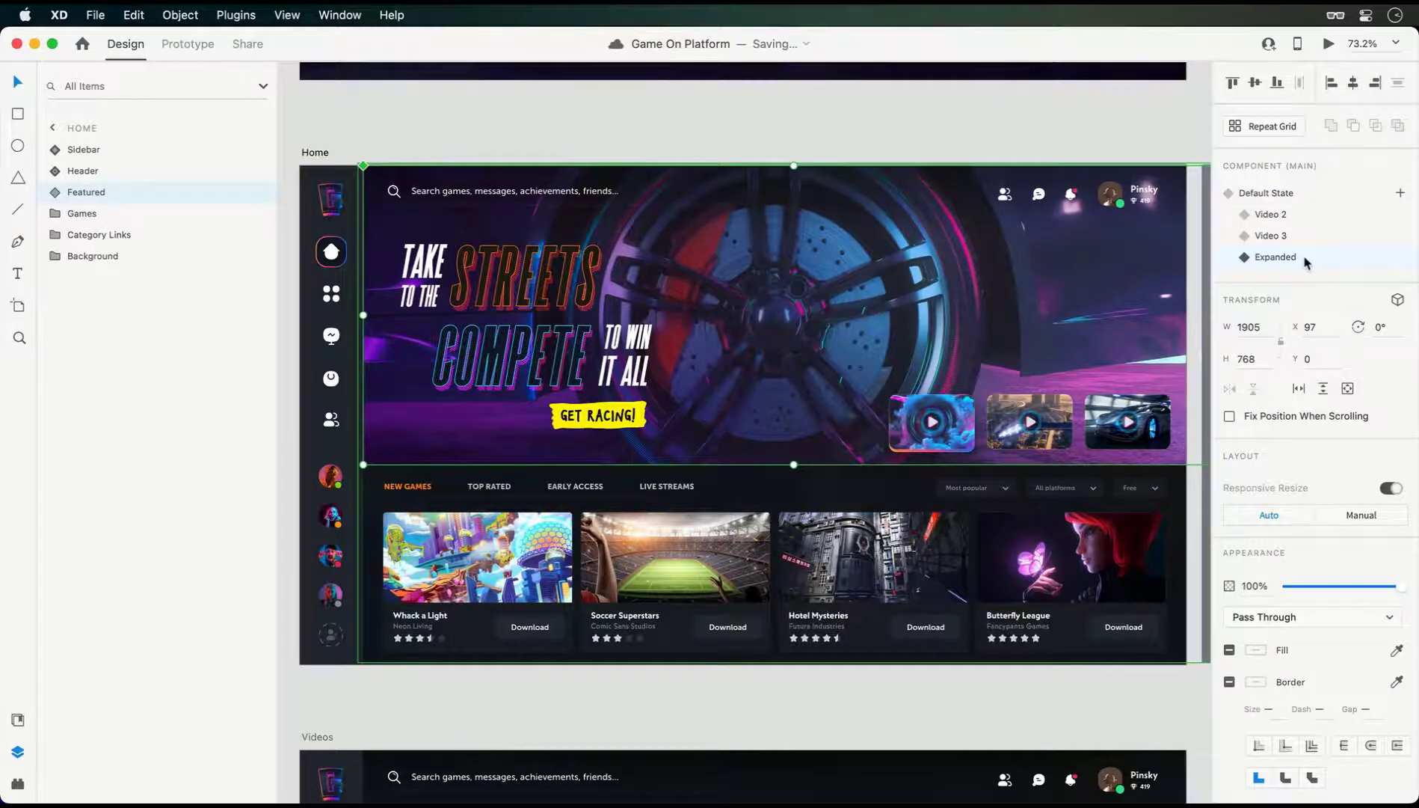
click(1306, 262)
scroll(1136, 418, up, 5)
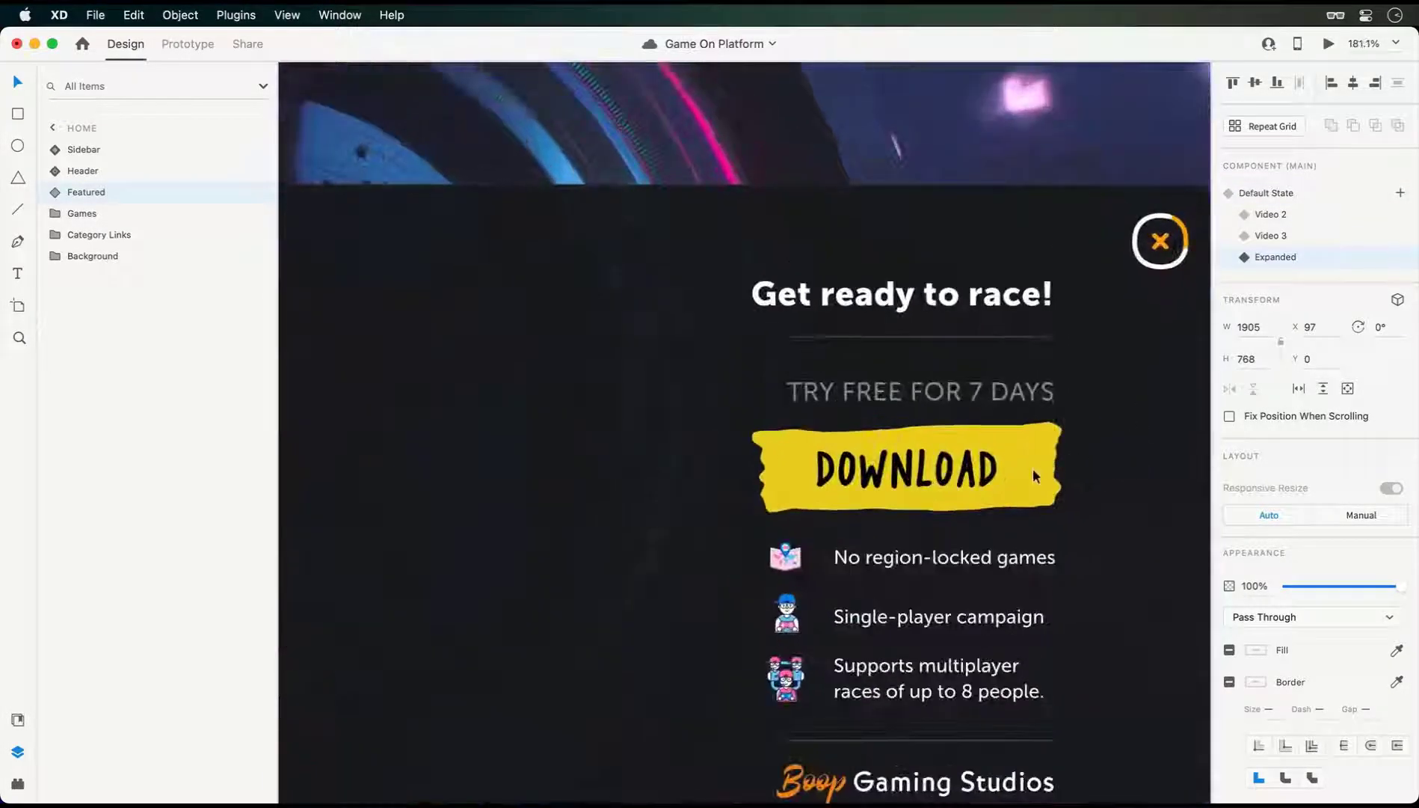
click(1034, 476)
click(1034, 475)
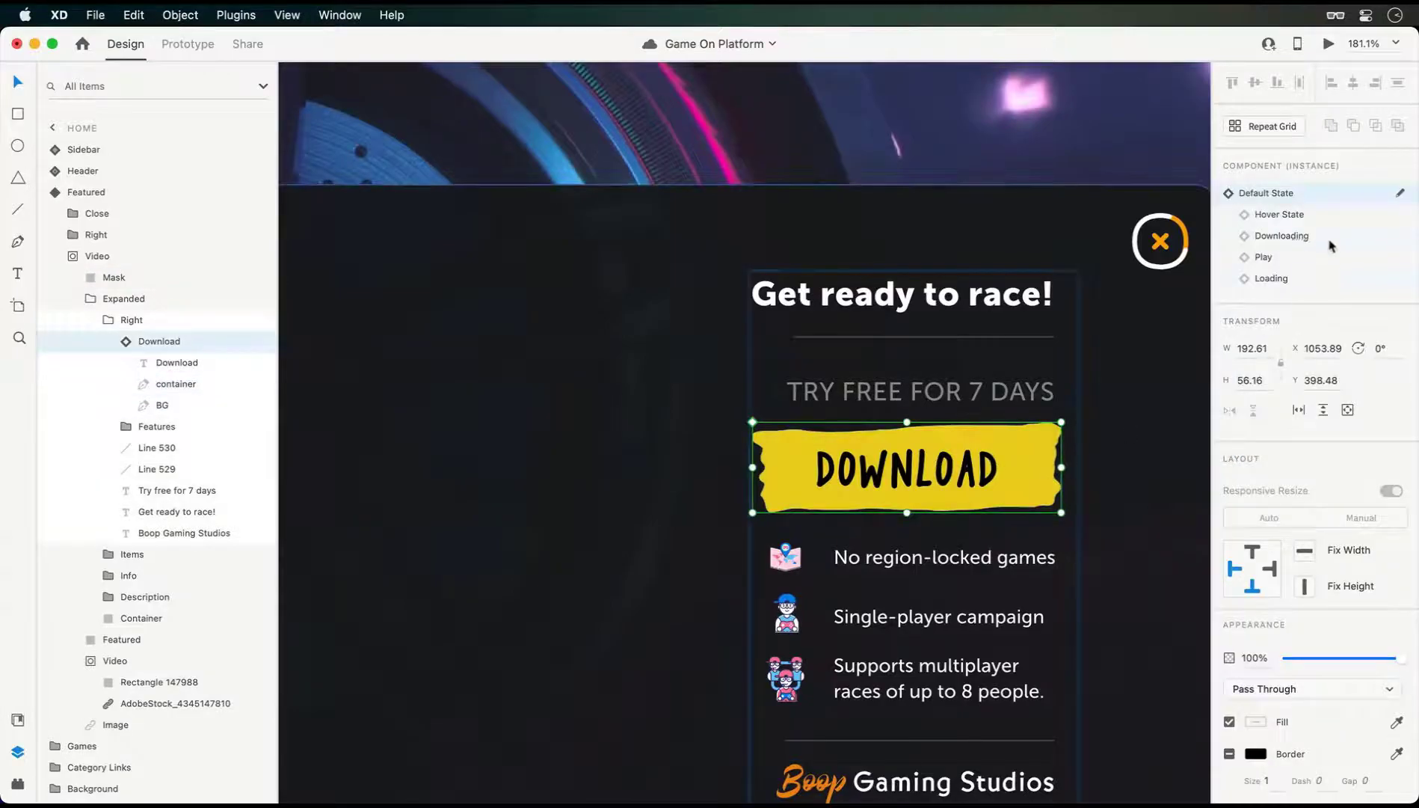
click(1283, 236)
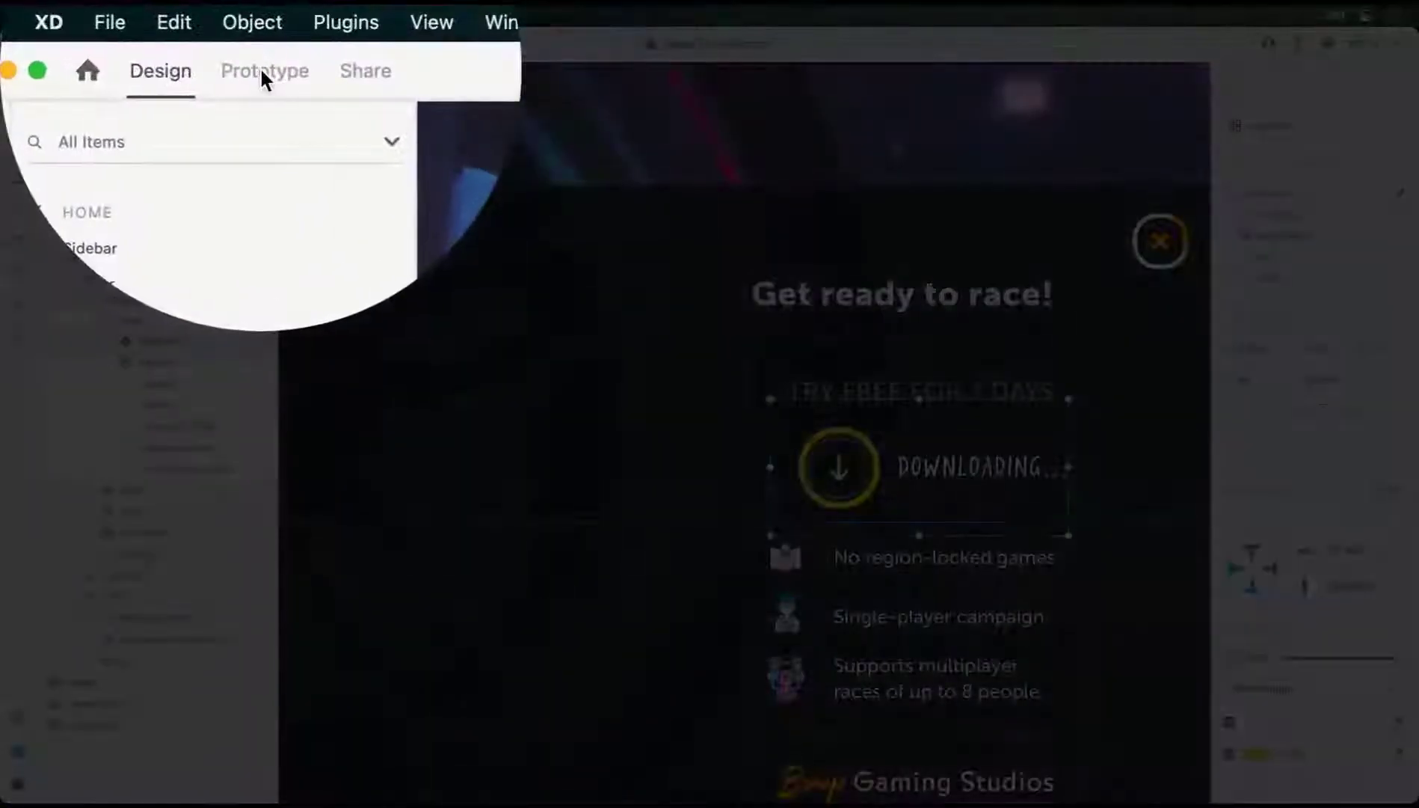
Give the downloading ring animation an End of Playback trigger that goes to the Play state.
click(188, 43)
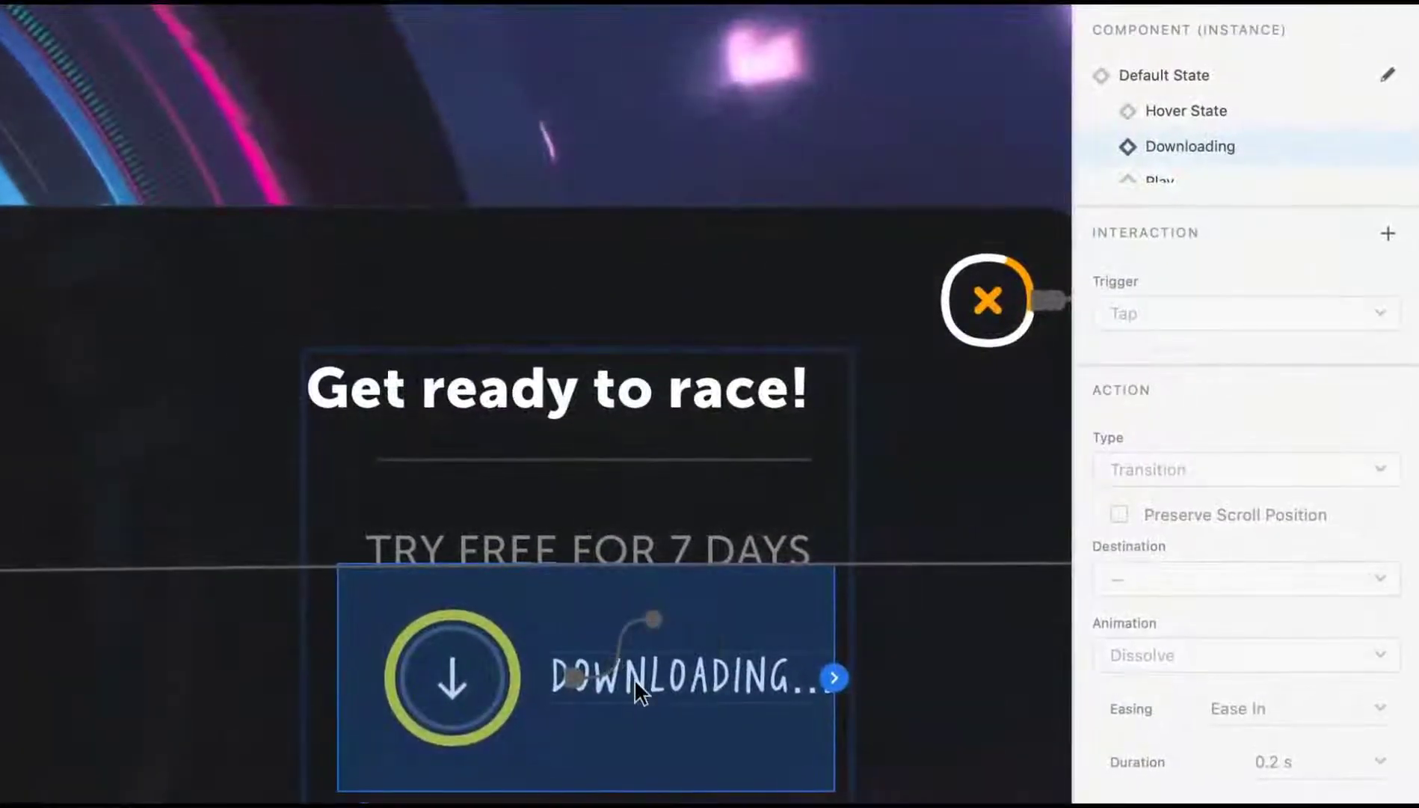
click(928, 455)
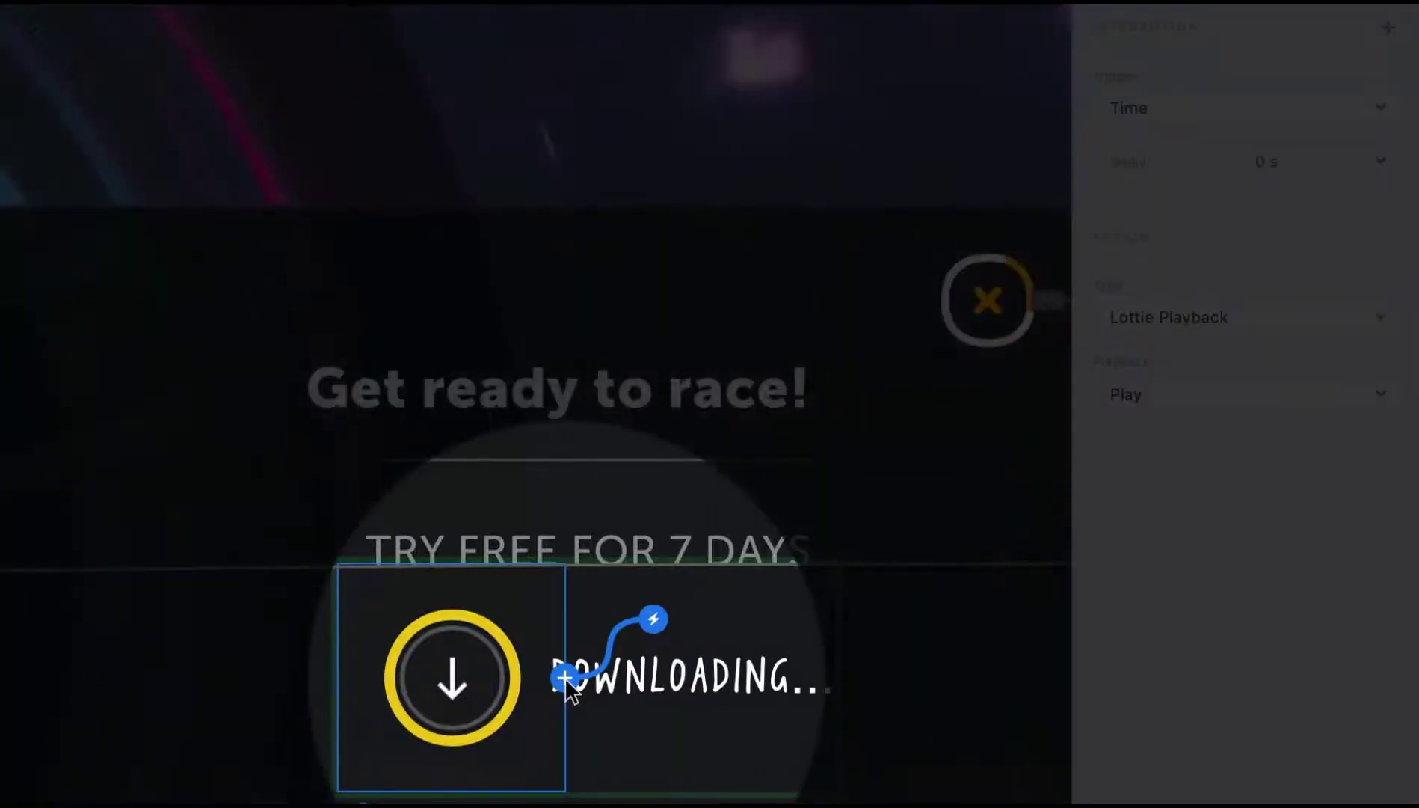
click(565, 678)
click(1383, 208)
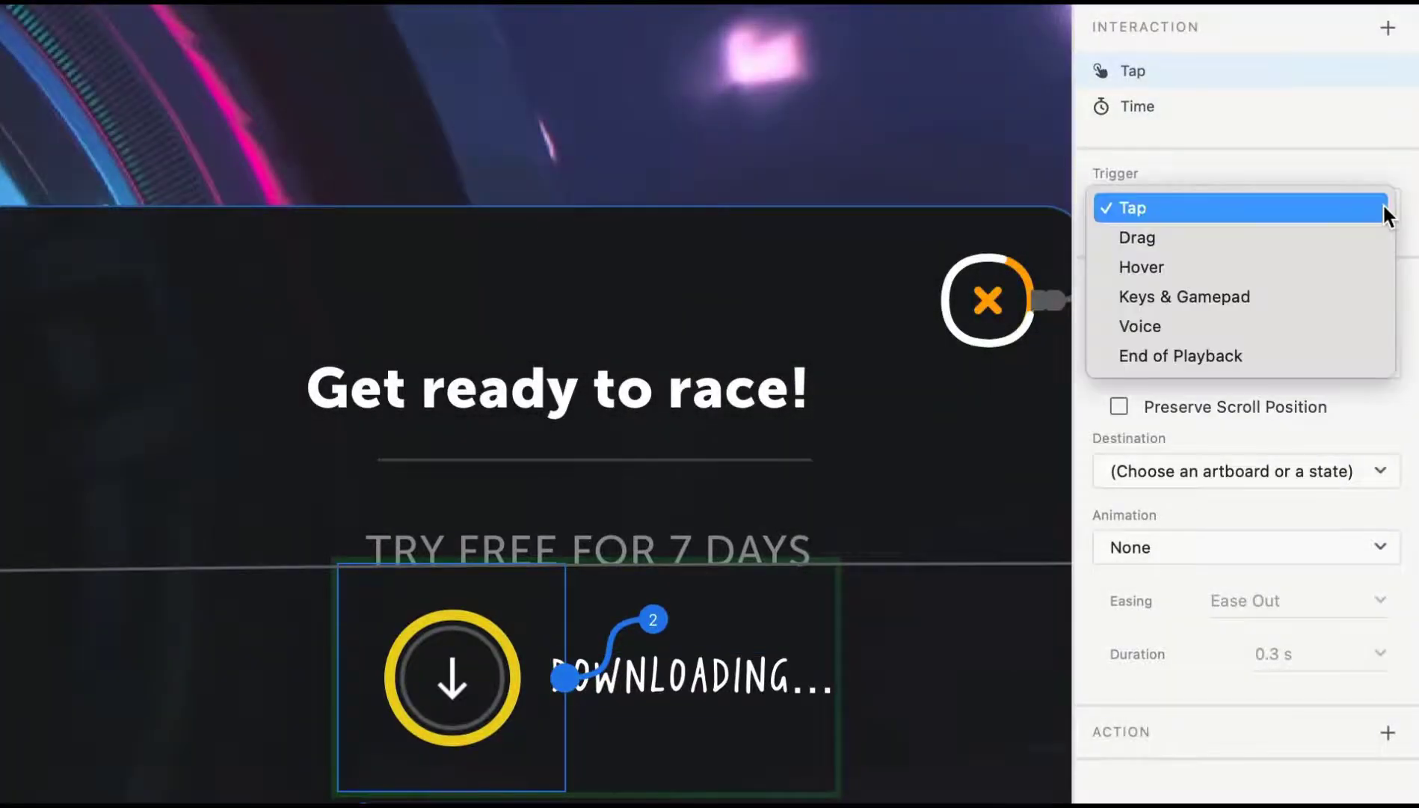
click(1298, 356)
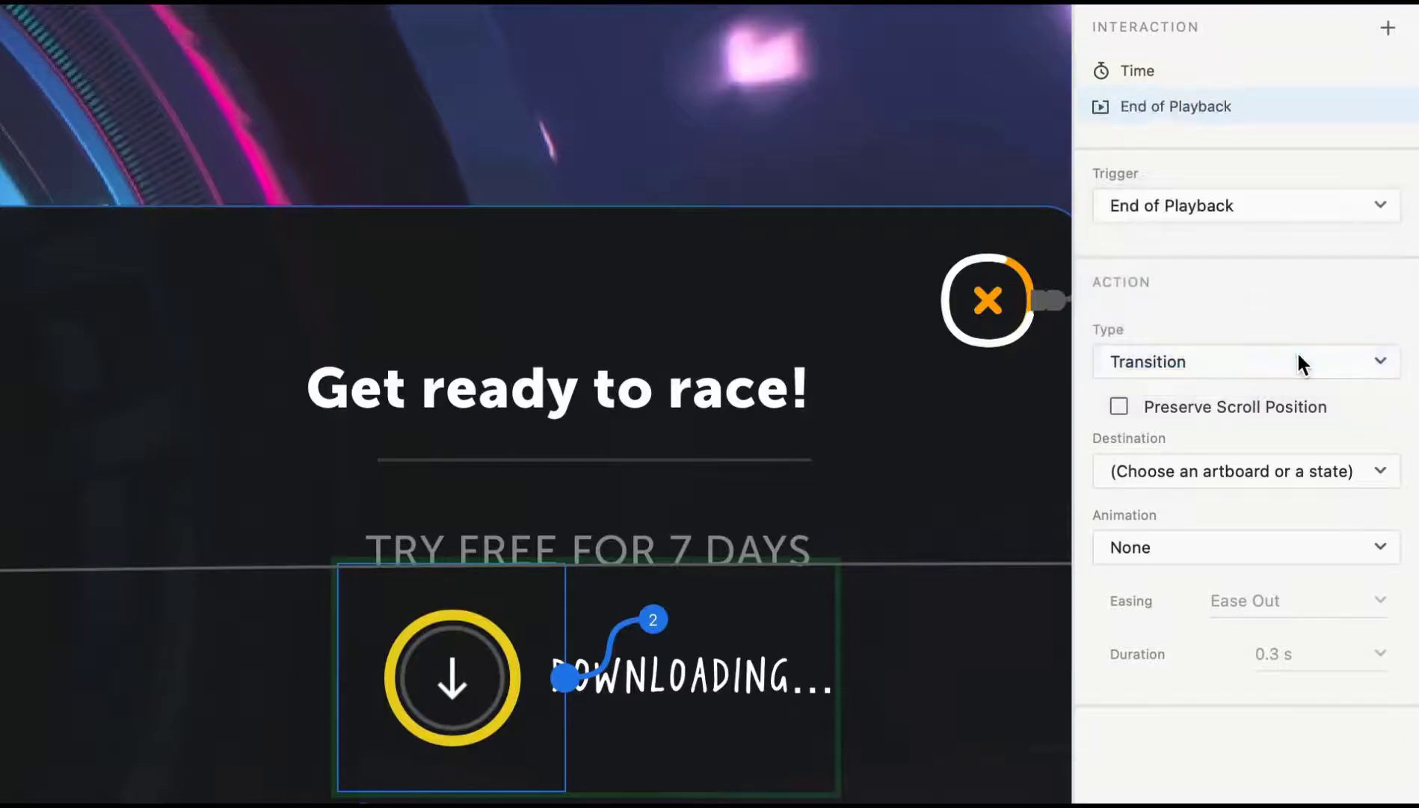
click(1294, 469)
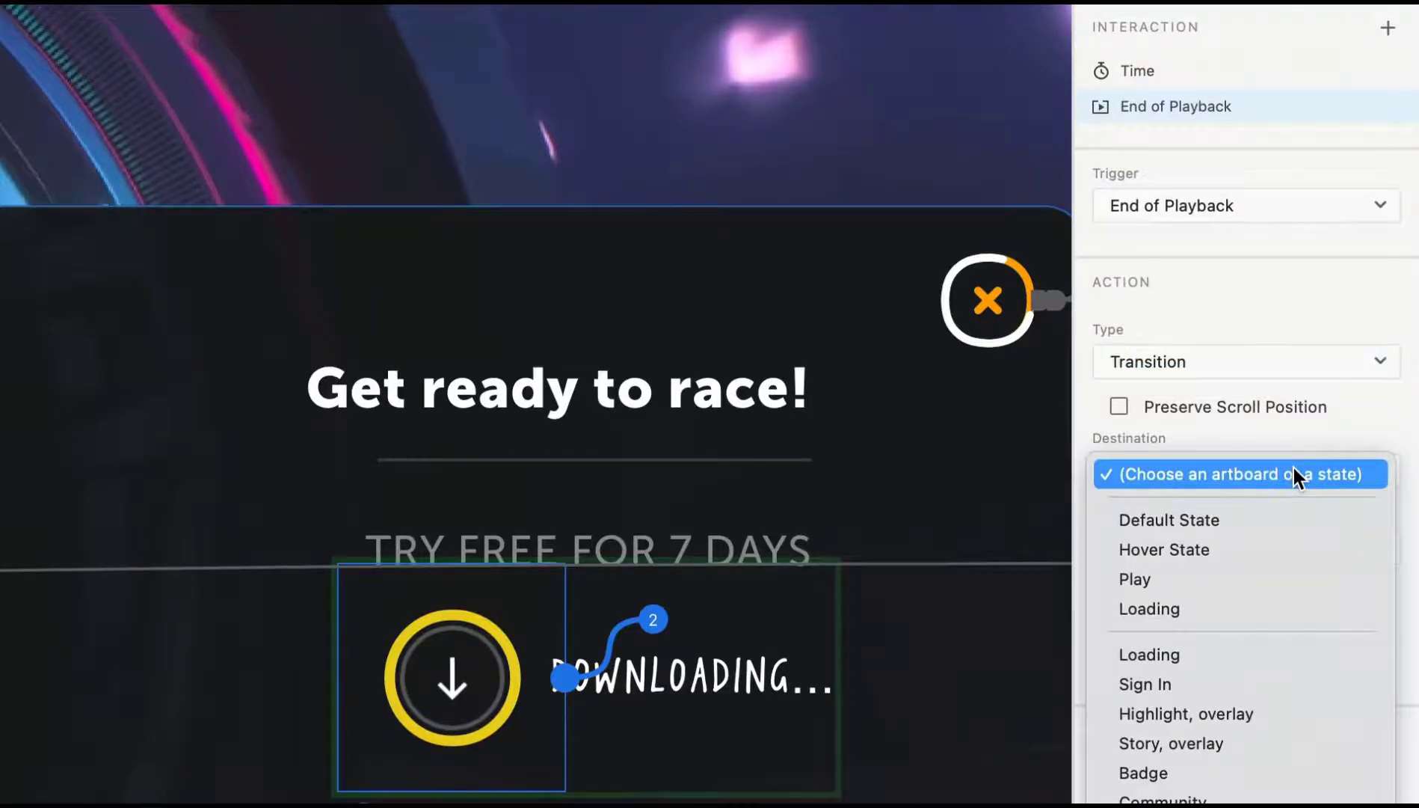
click(1276, 578)
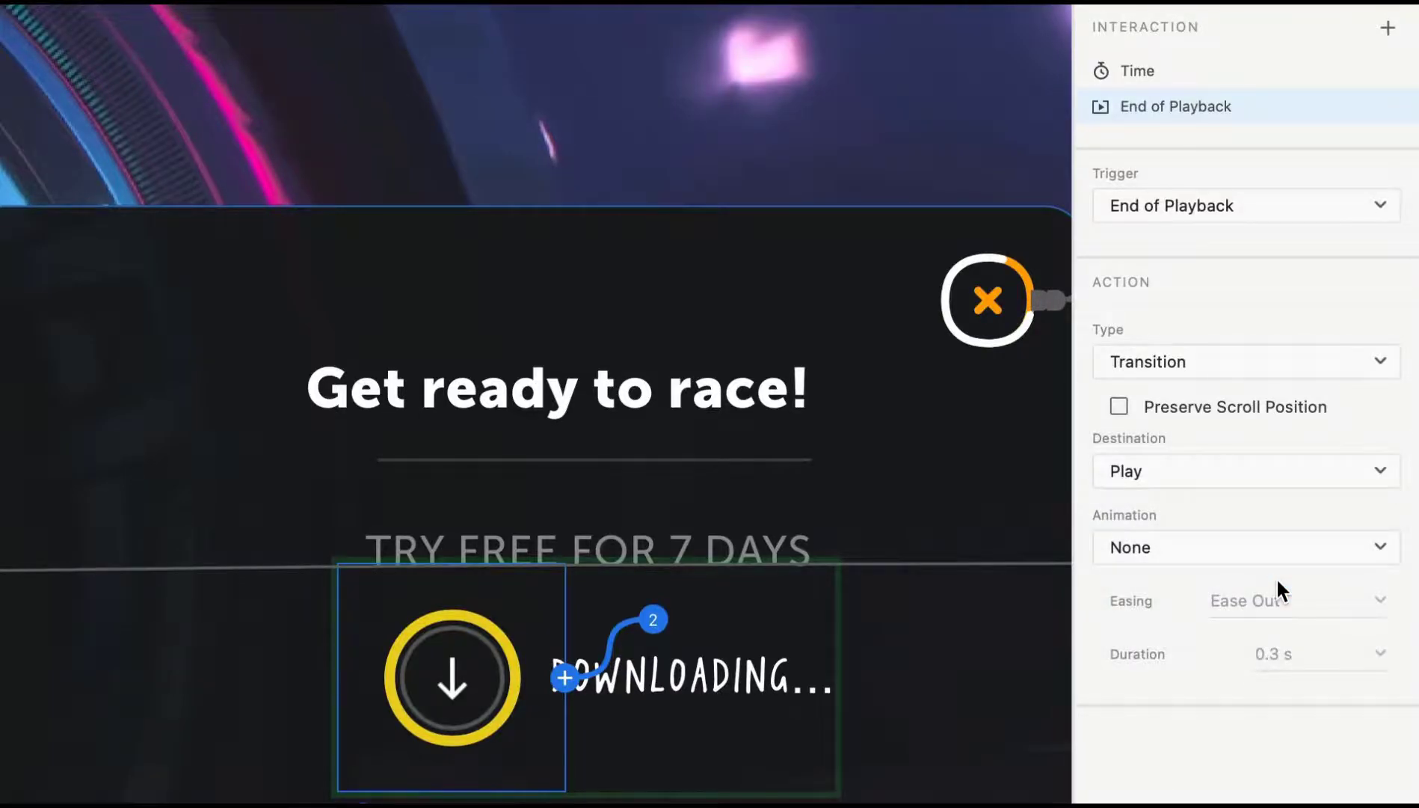
key(Escape)
In the Loading state, check the Impossible Ring's End of Playback transition to Game, launch with a 0.4 s dissolve.
scroll(1219, 104, down, 2)
click(1226, 163)
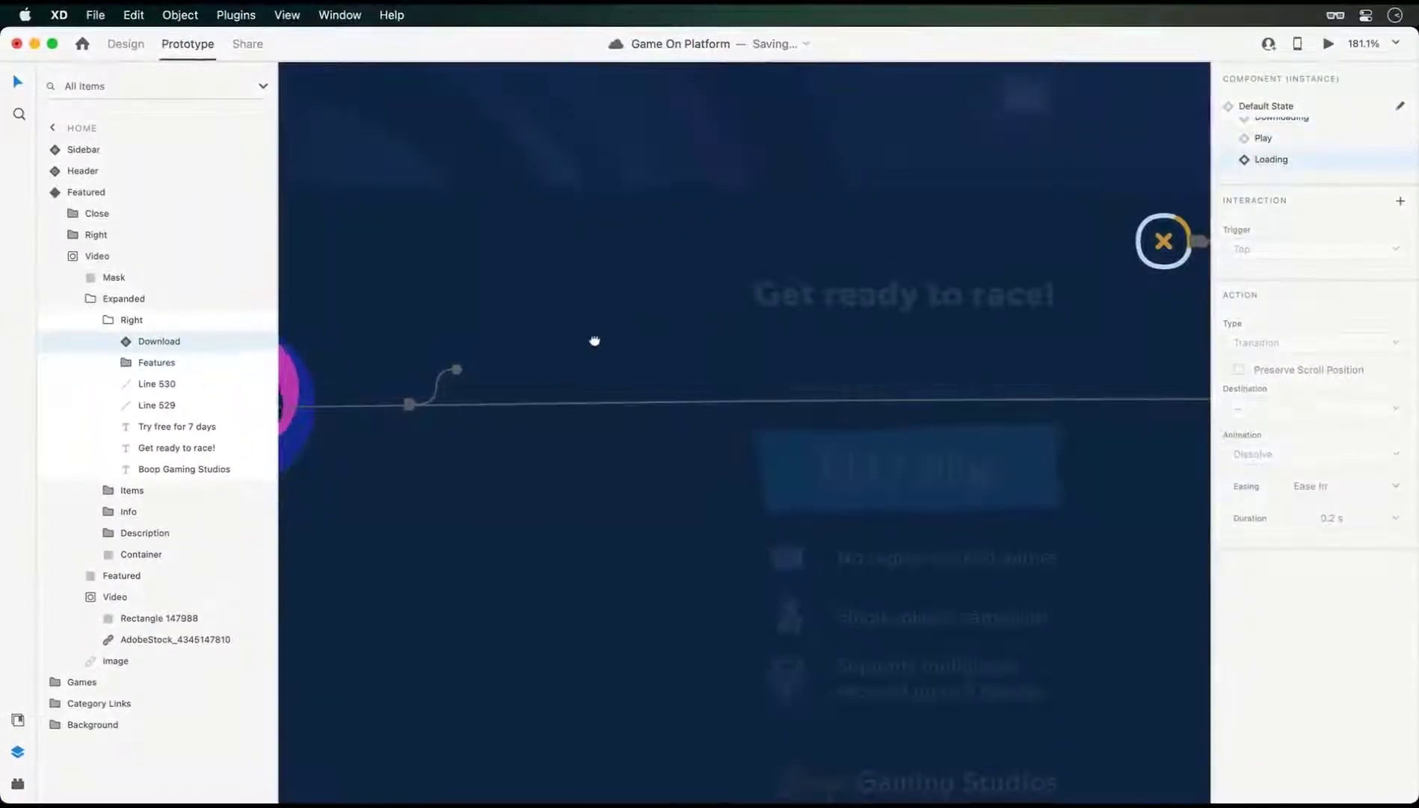
drag(621, 336, 998, 292)
click(877, 345)
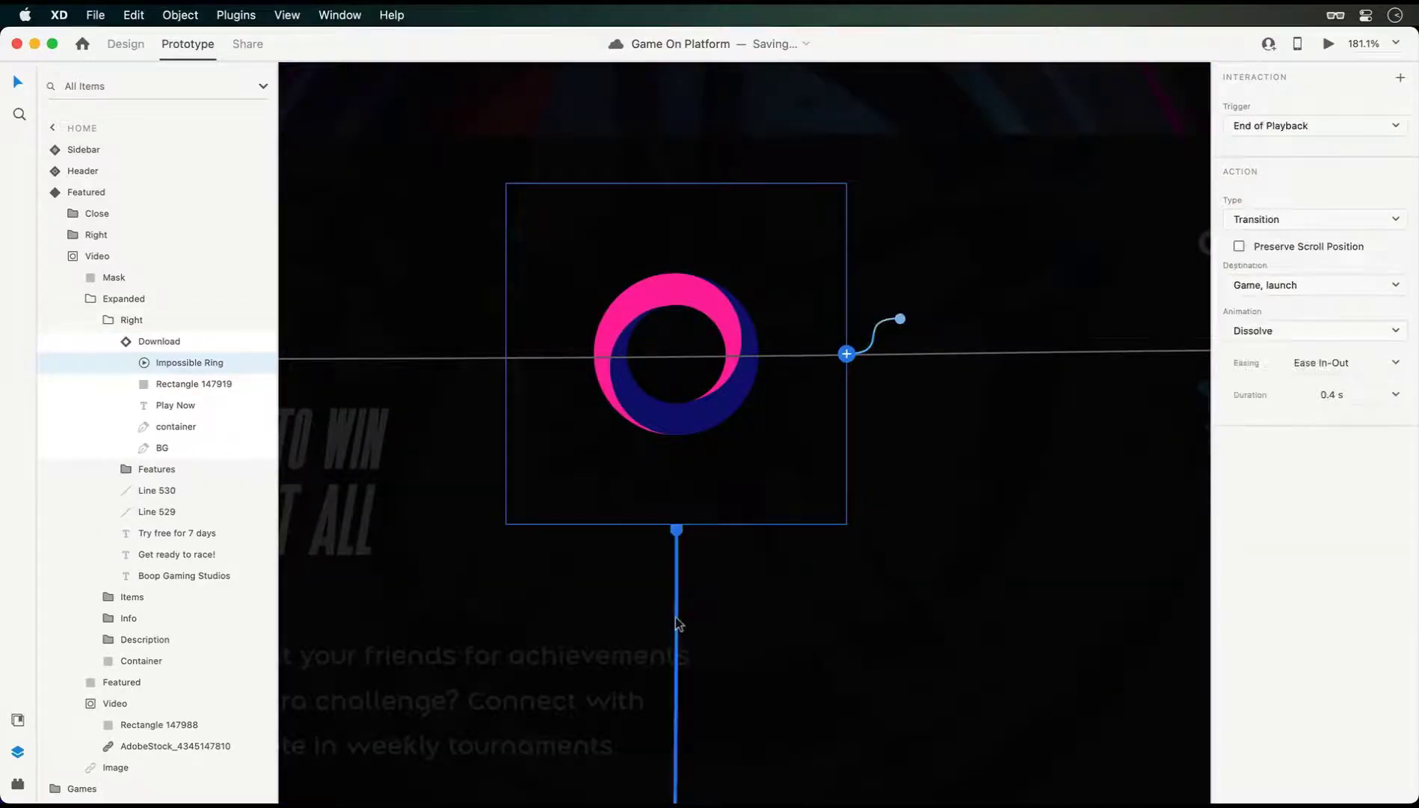
scroll(677, 623, down, 3)
scroll(677, 623, down, 15)
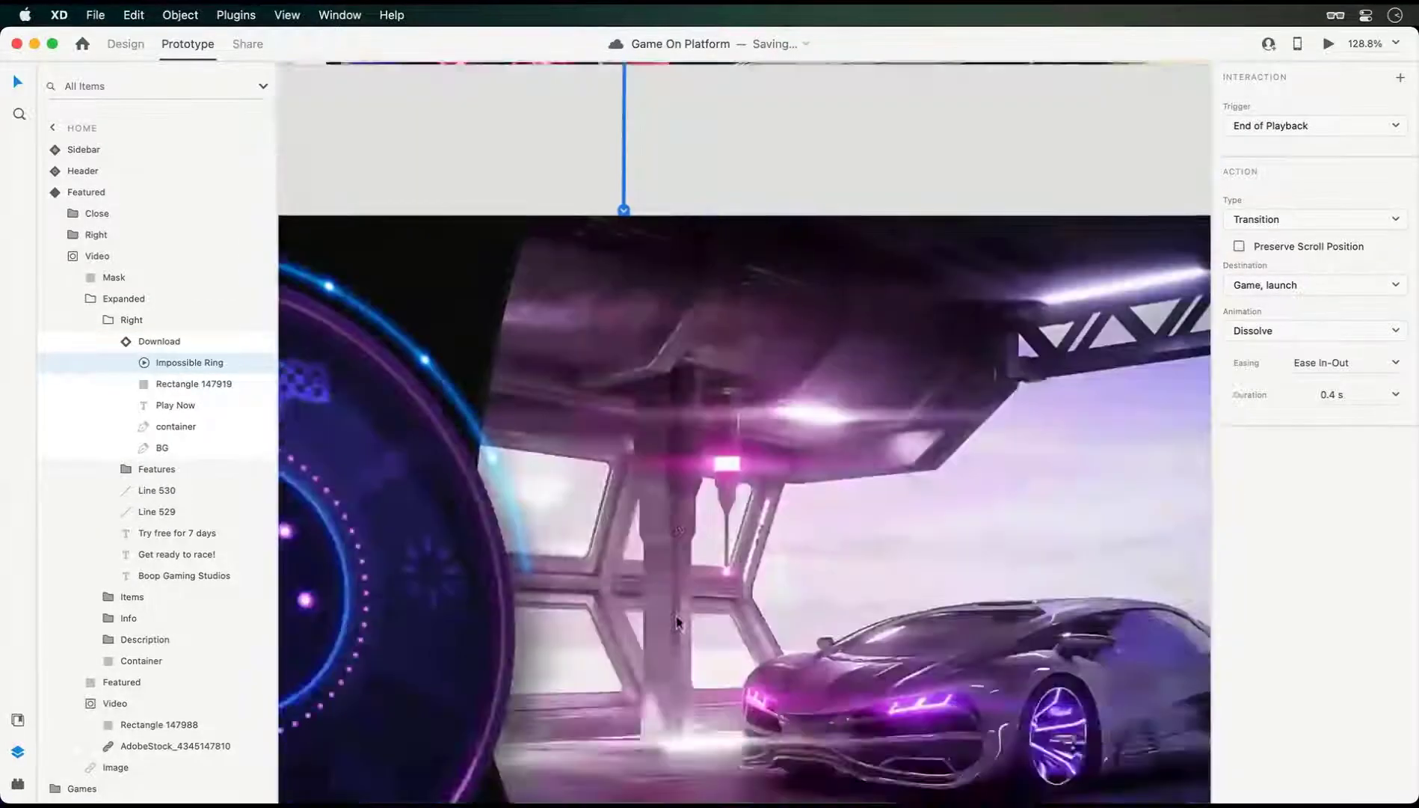
scroll(677, 623, up, 15)
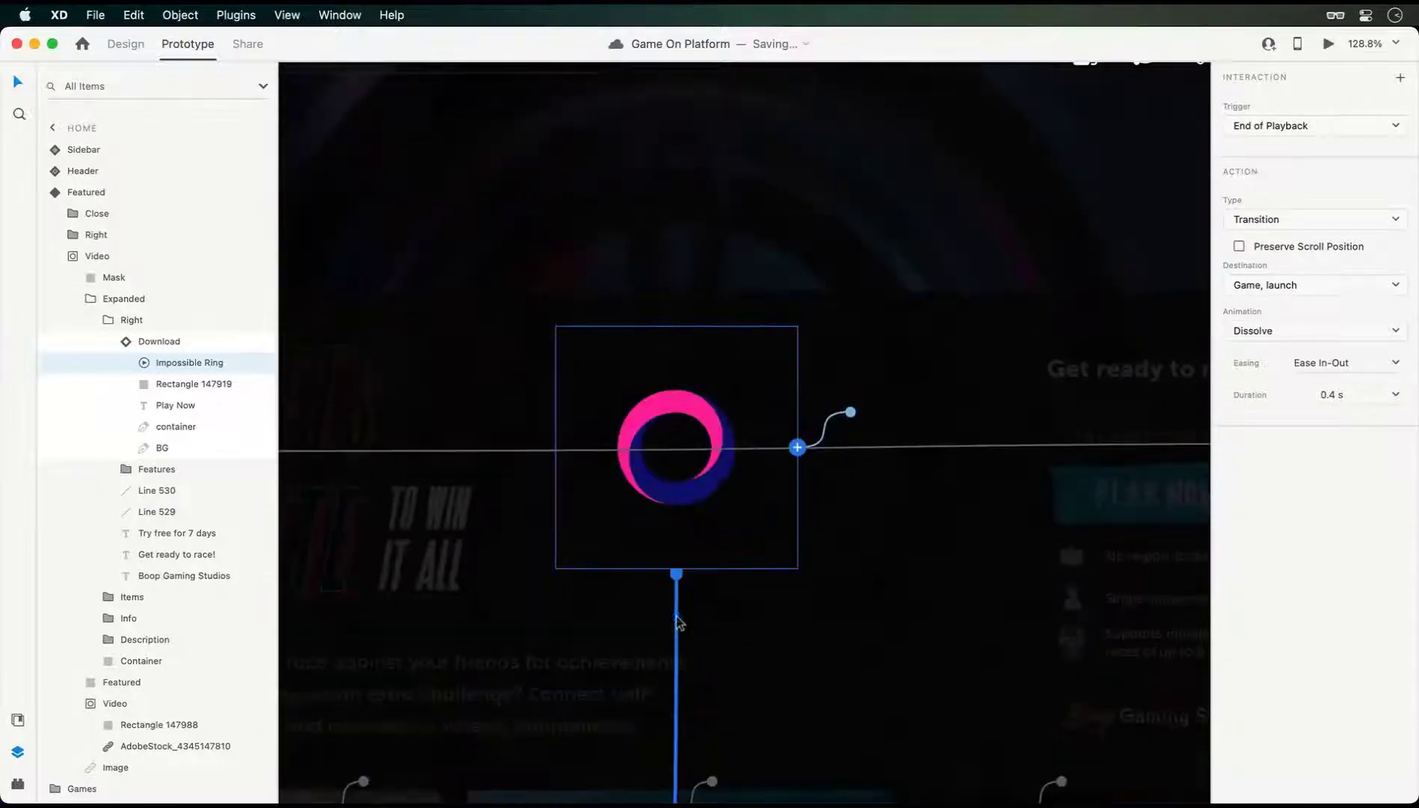
click(677, 619)
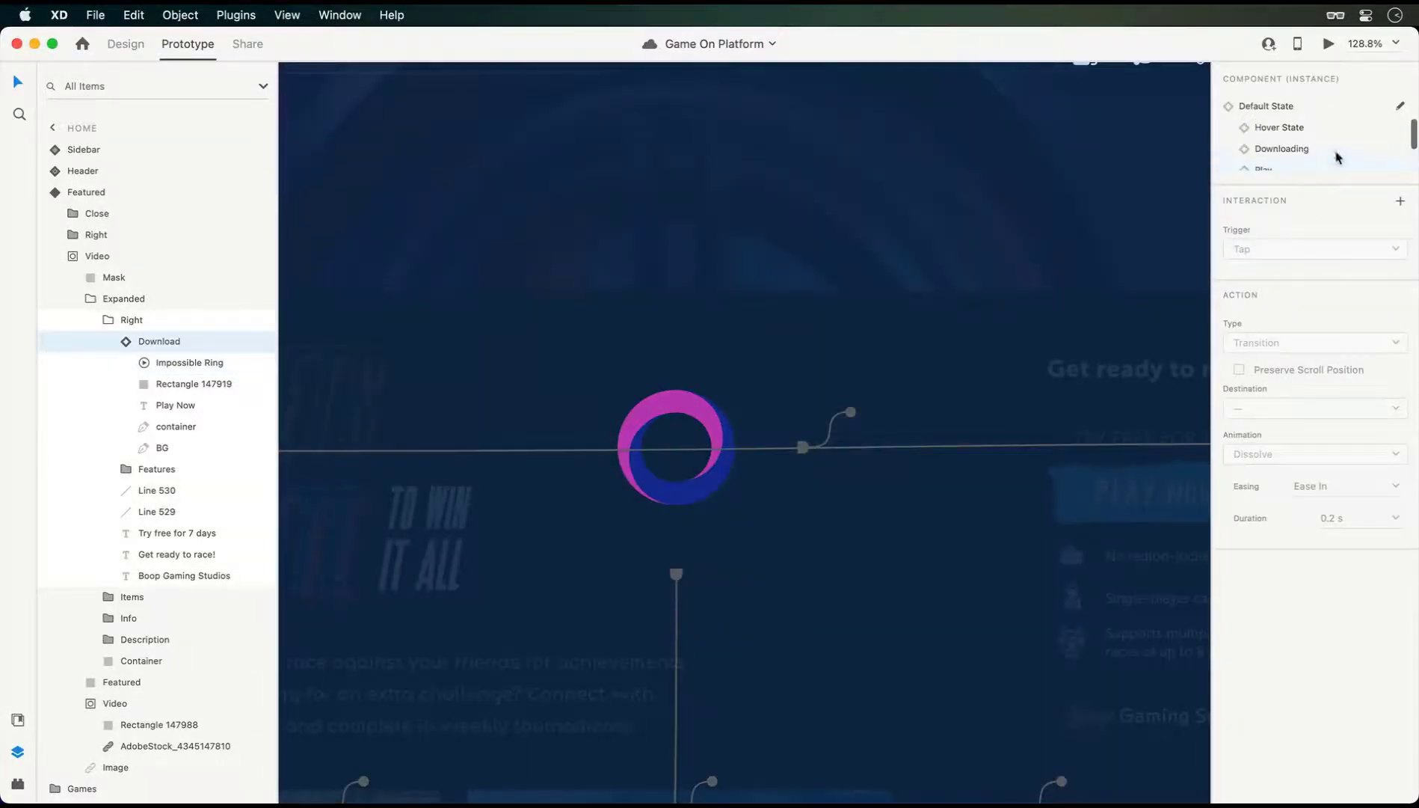
key(Escape)
key(Escape)
key(Escape)
key(Escape)
key(Escape)
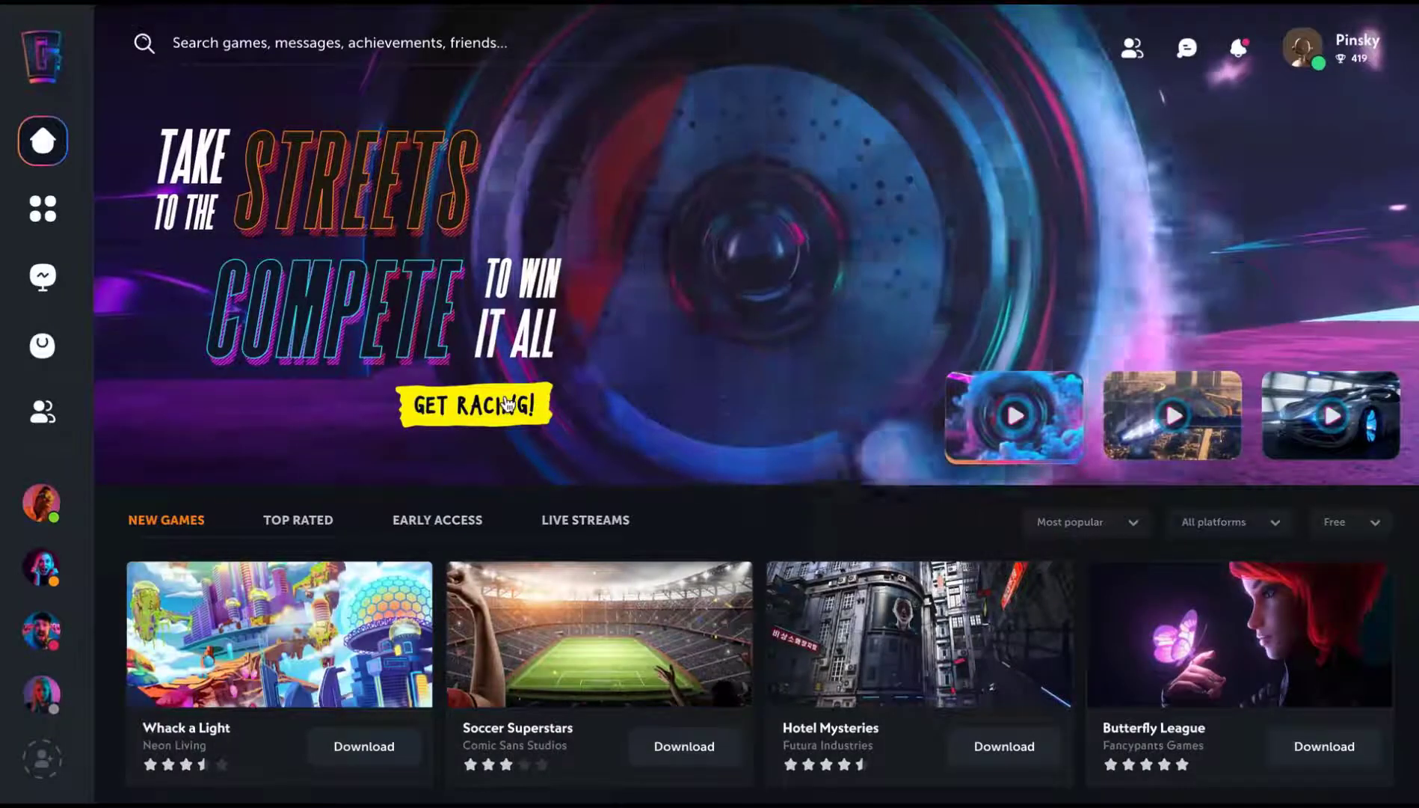
In preview, open the racing game's details with GET RACING!, download it, then launch it with PLAY NOW.
click(507, 405)
click(1296, 443)
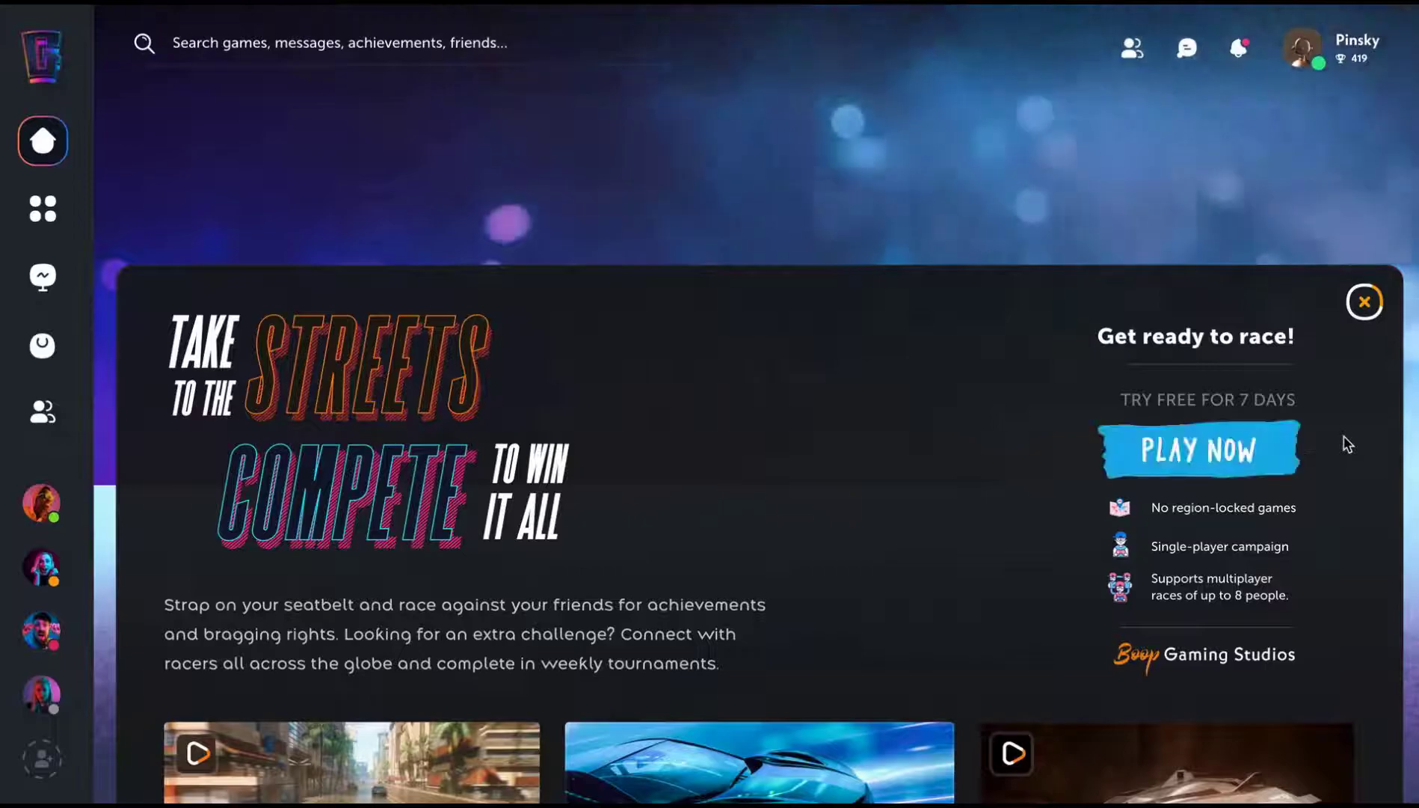
click(1281, 454)
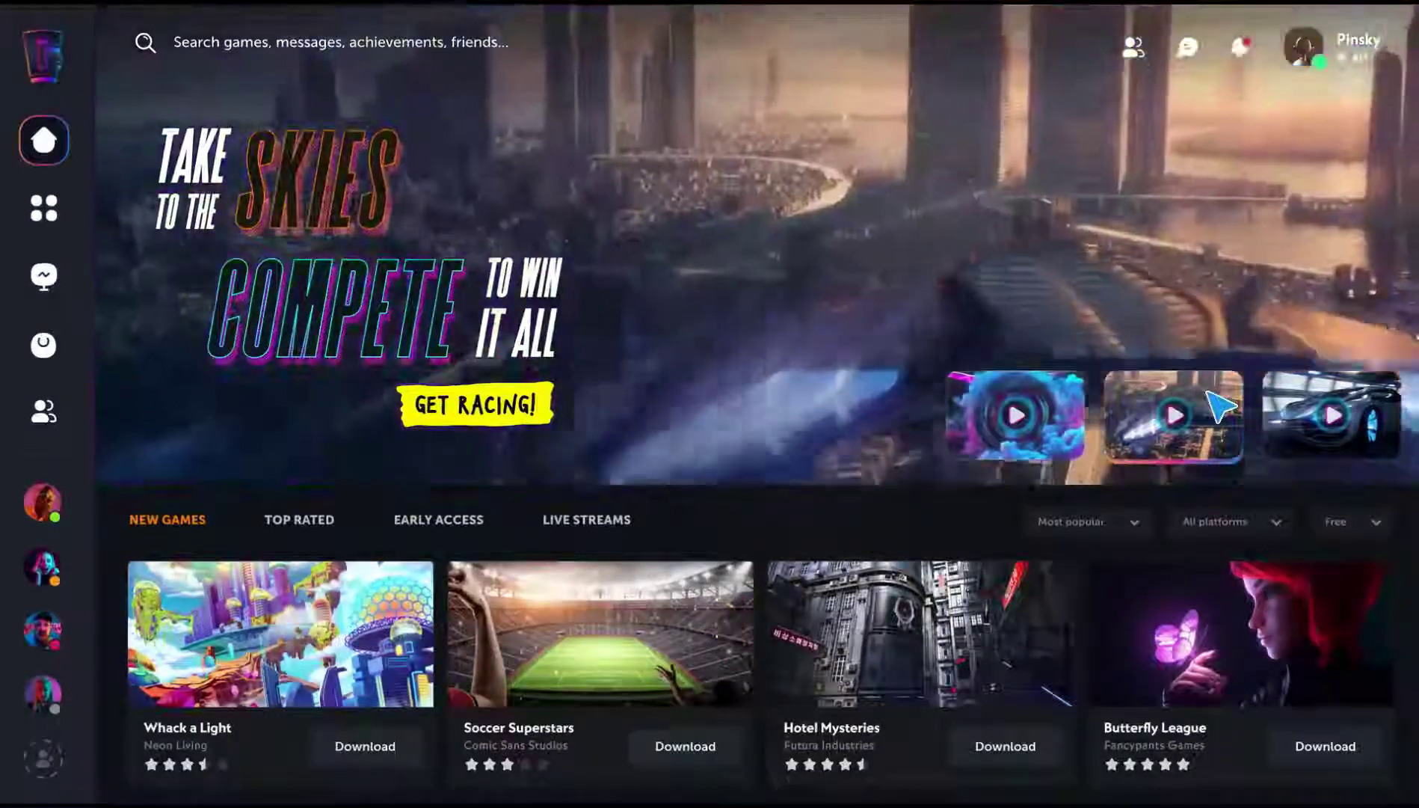
In preview, switch the banner to the Streets video and open the group chat.
click(1294, 408)
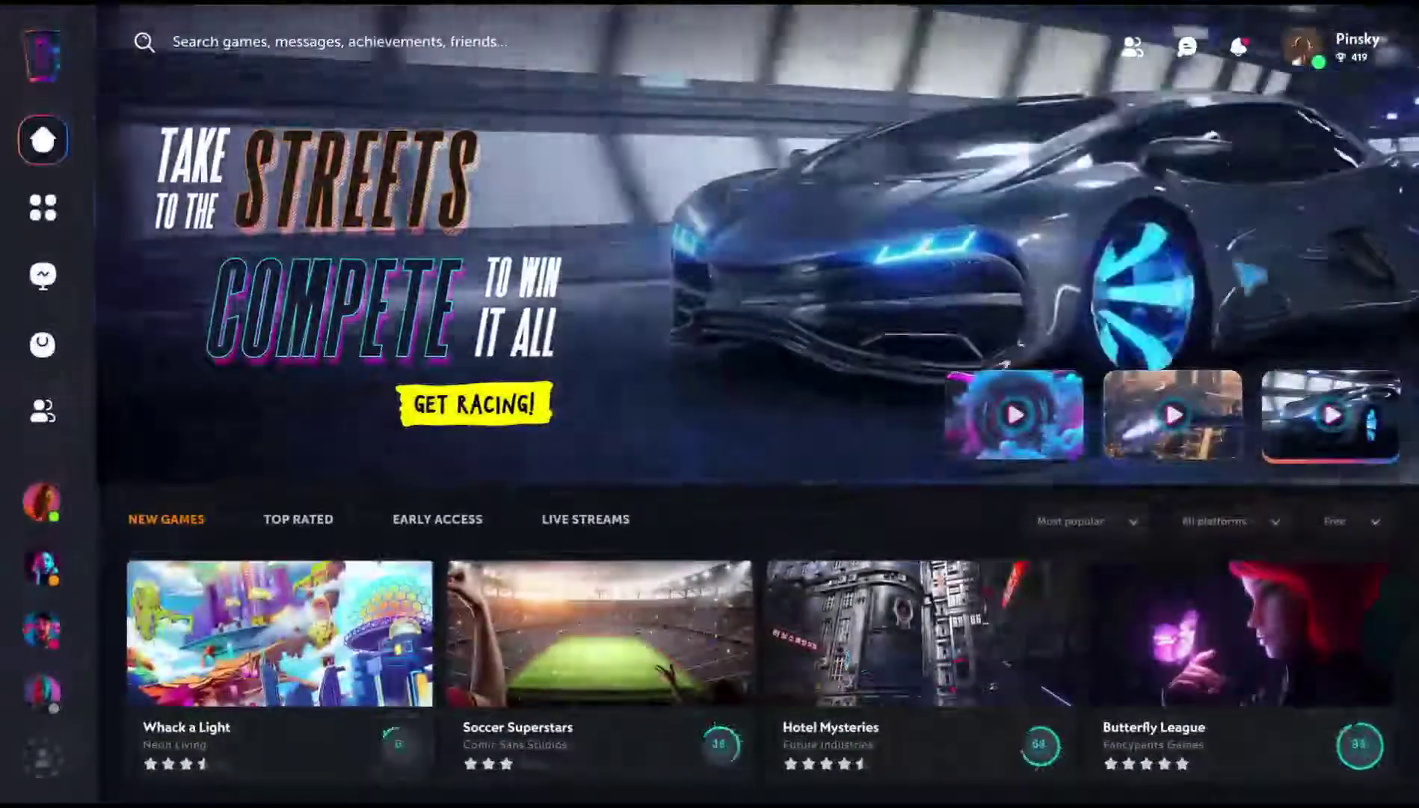
click(1188, 48)
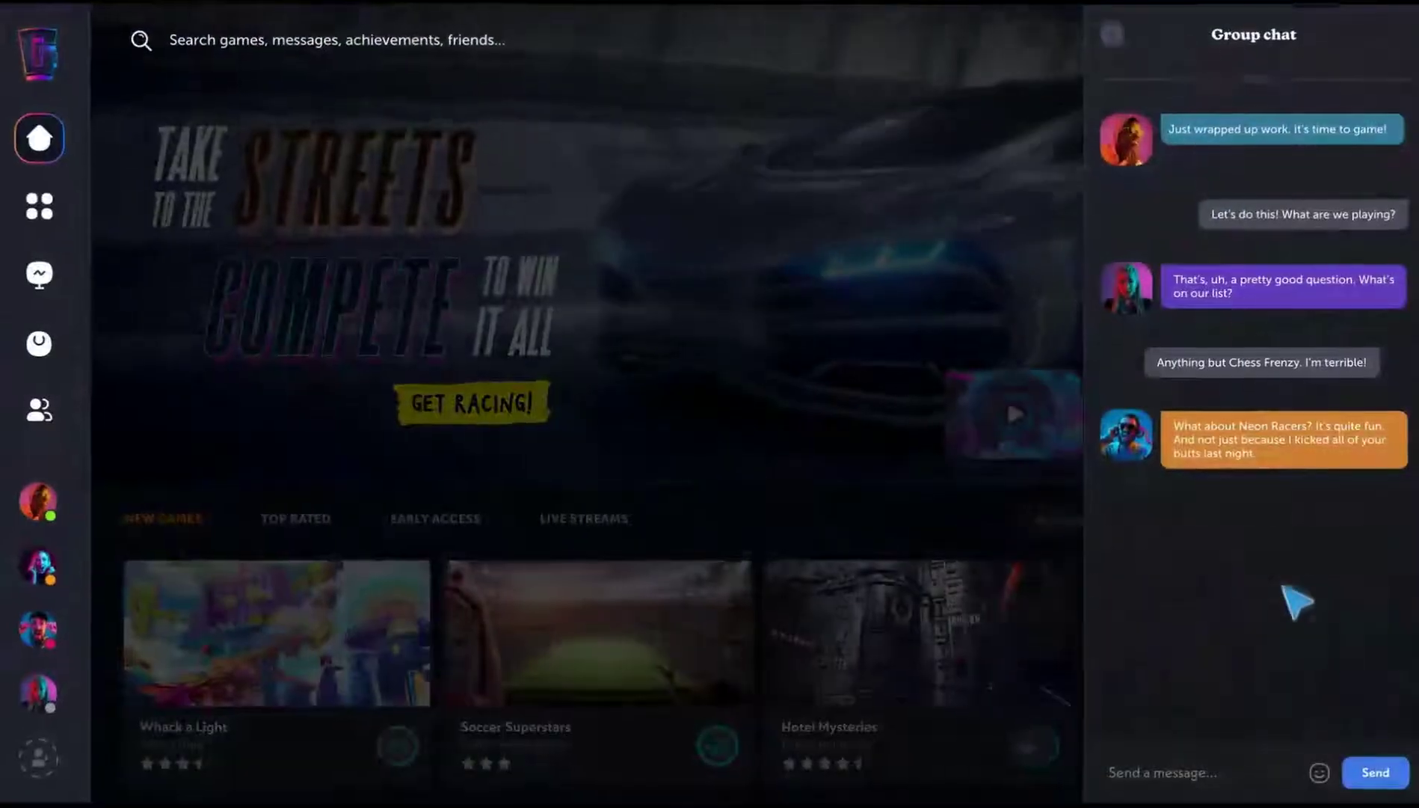